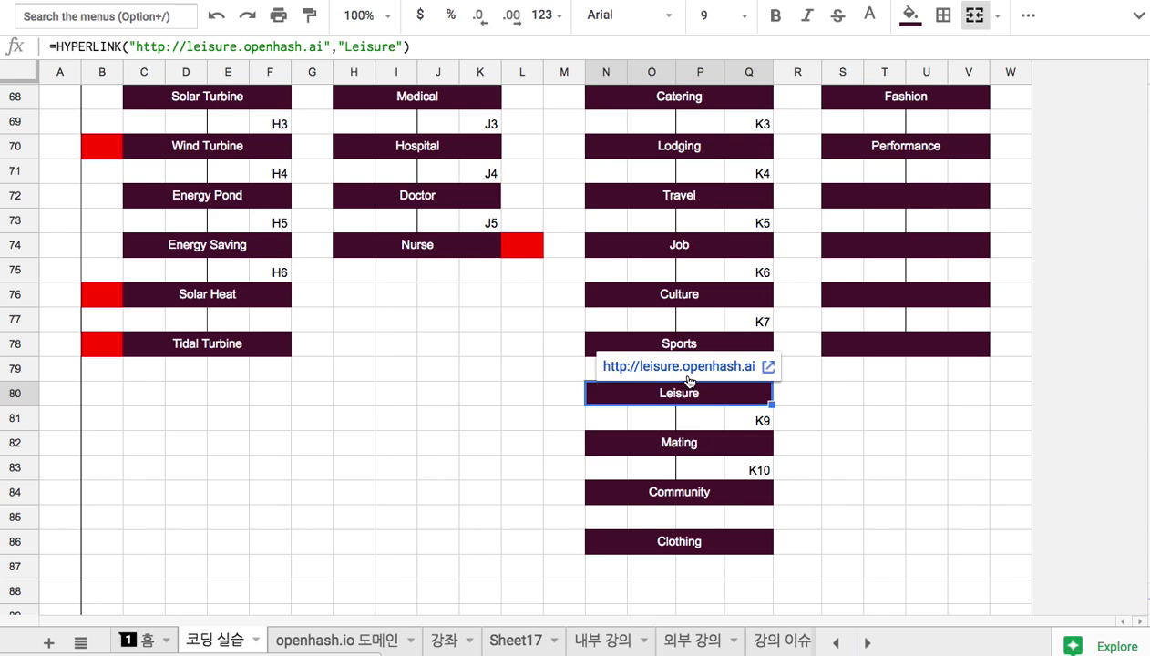
# - Open the linked Leisure web page from the spreadsheet and read through its sections on leisure, supply and demand, and family
pyautogui.click(681, 367)
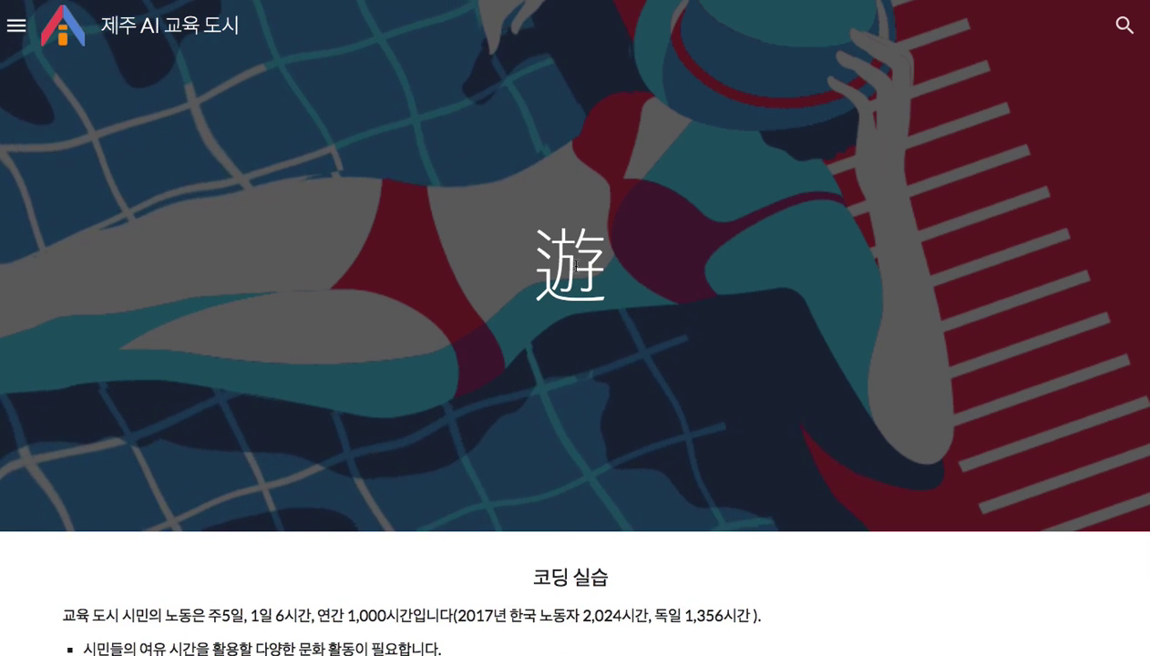
pyautogui.doubleClick(543, 265)
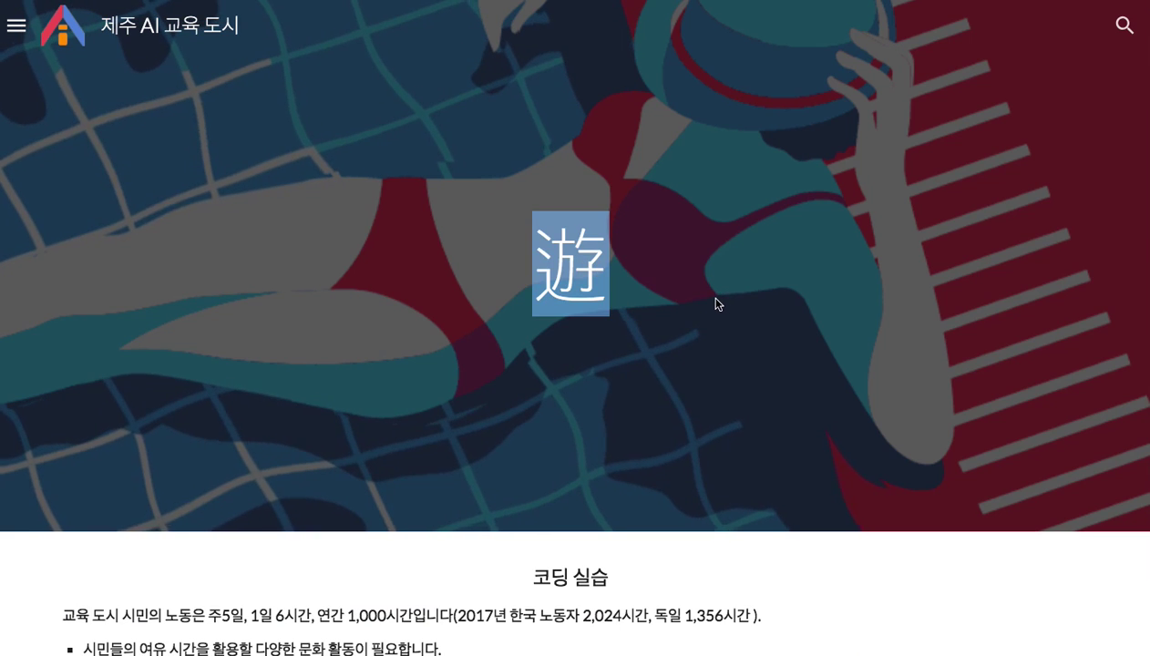
pyautogui.scroll(-2, 718, 305)
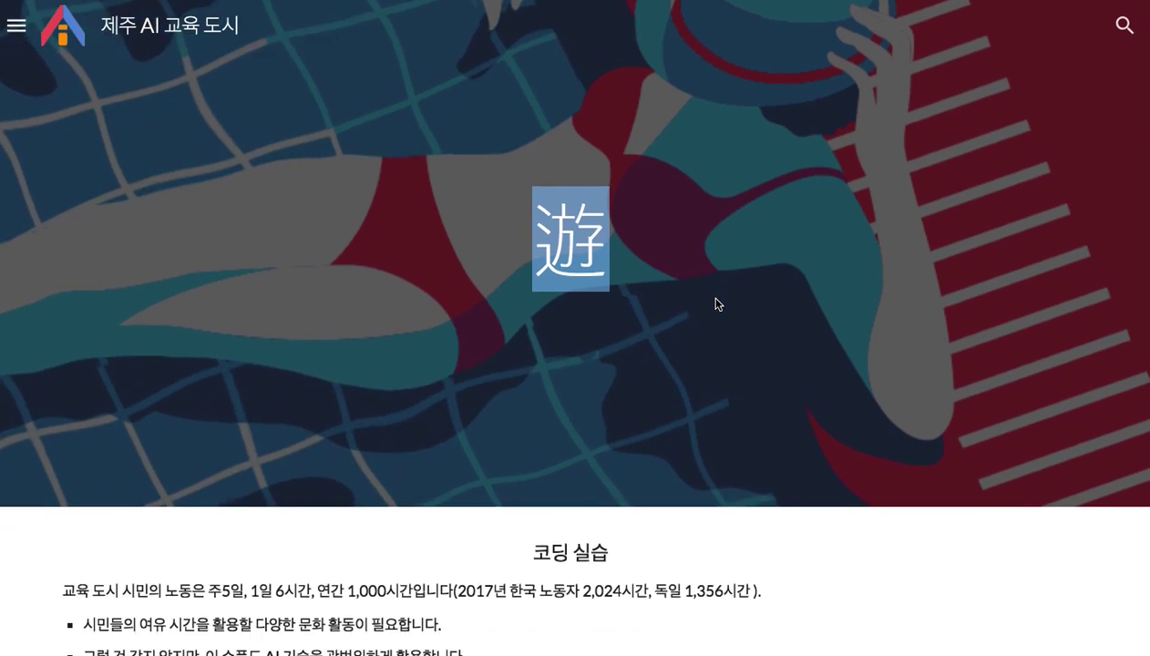
pyautogui.scroll(-4, 718, 304)
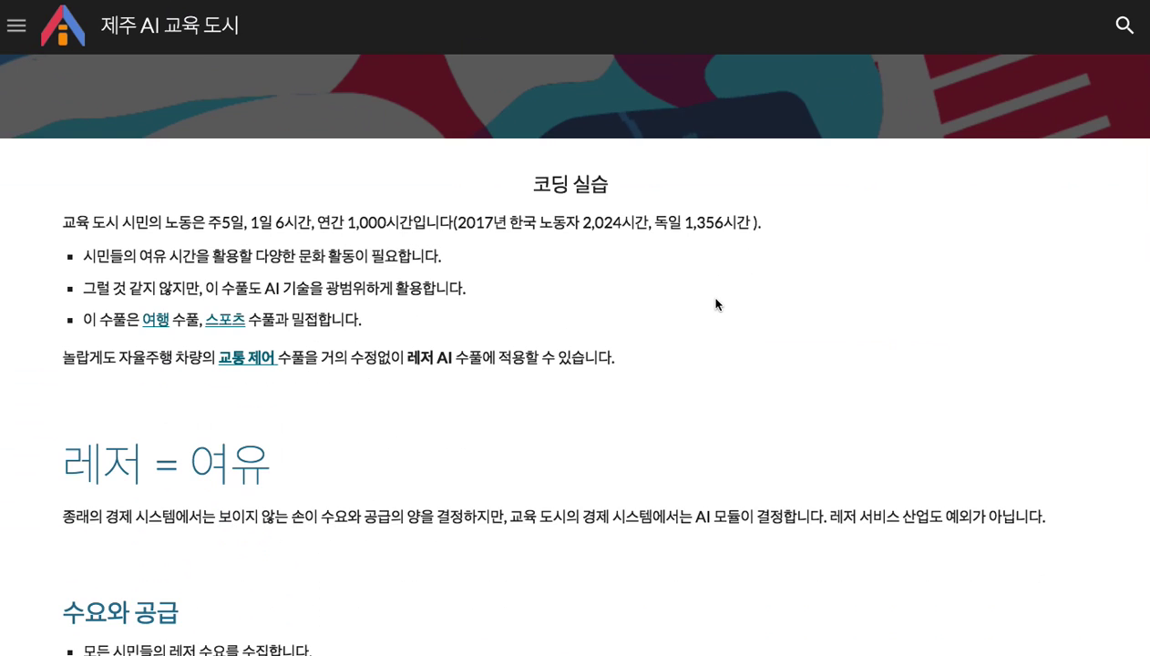
pyautogui.scroll(-5, 716, 304)
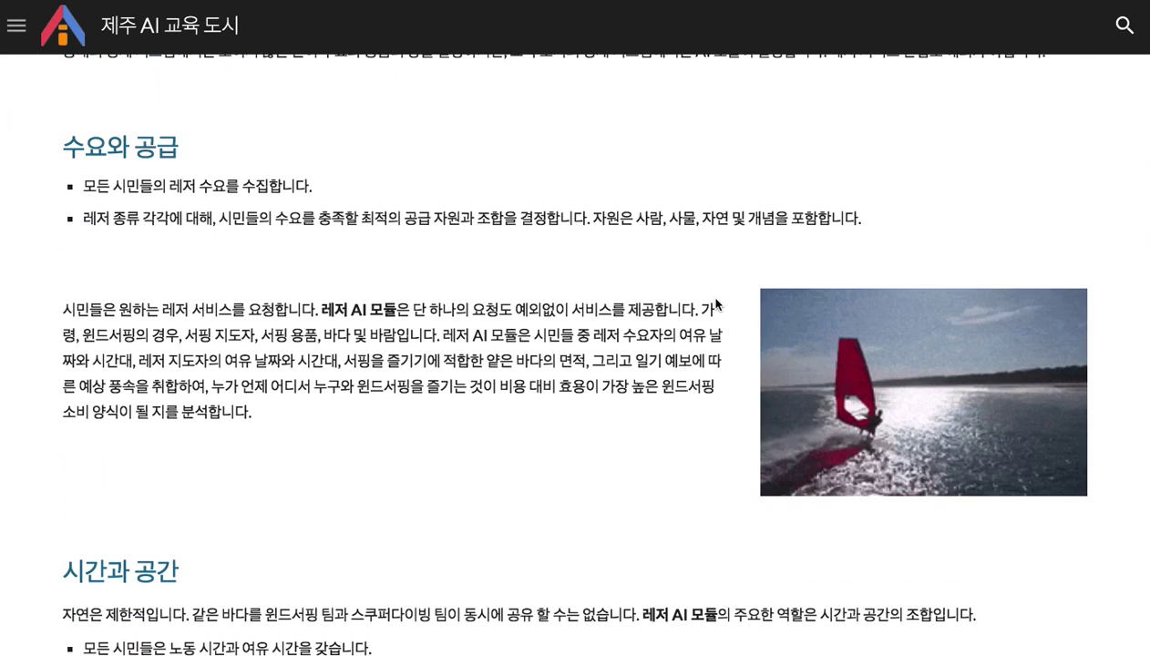
pyautogui.scroll(-8, 716, 304)
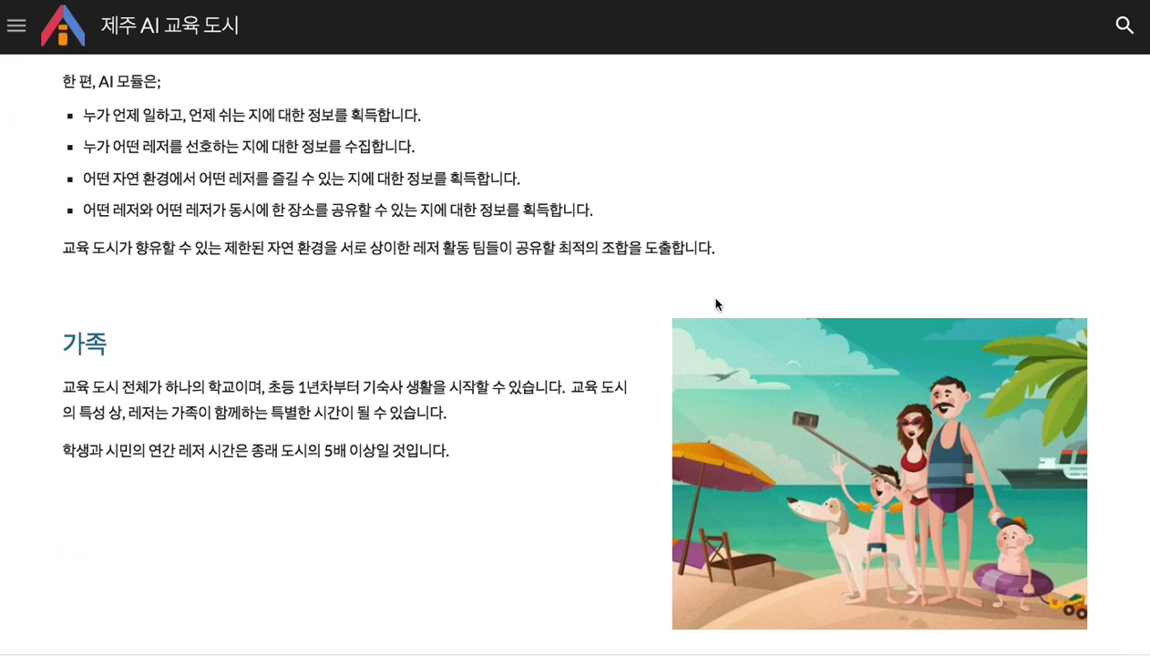
pyautogui.scroll(-1, 712, 304)
pyautogui.scroll(17, 662, 283)
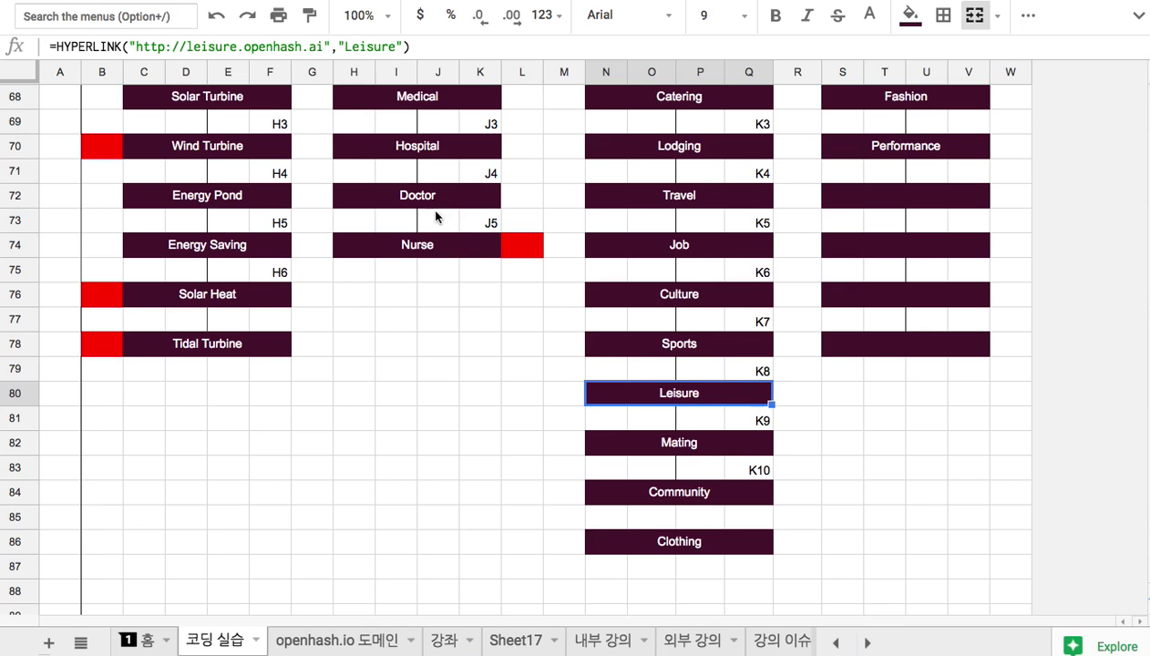
# - In Sheet17, enter the title "Leisure" in the blue header row
pyautogui.click(513, 640)
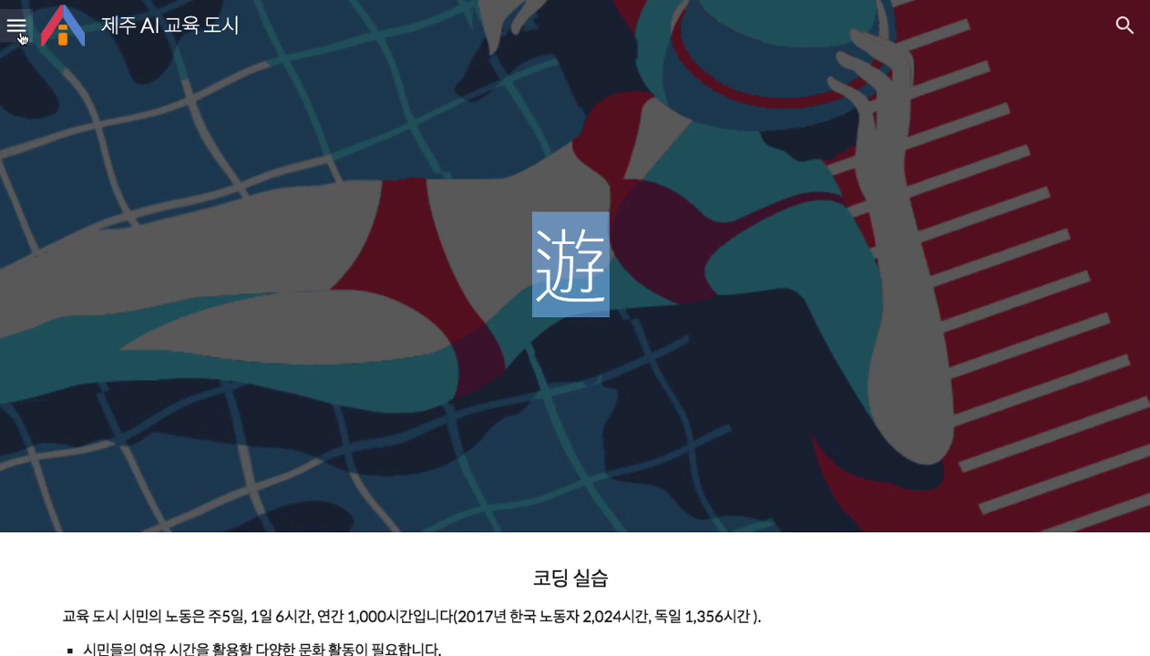
pyautogui.click(18, 29)
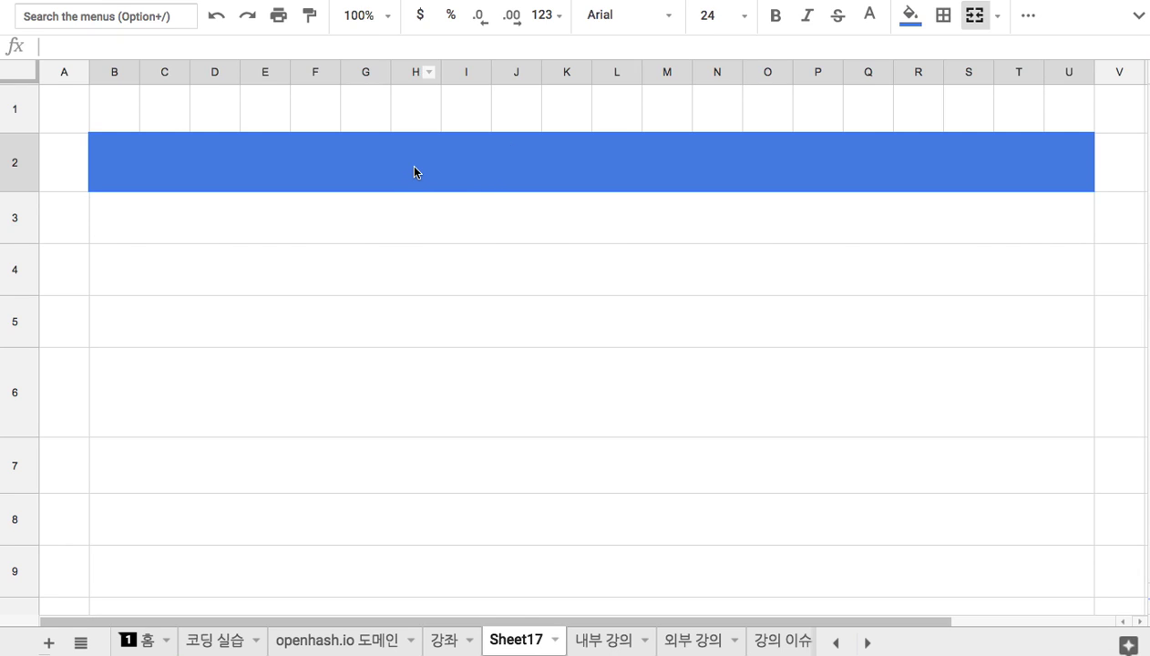
pyautogui.write('Leisure')
pyautogui.press('Return')
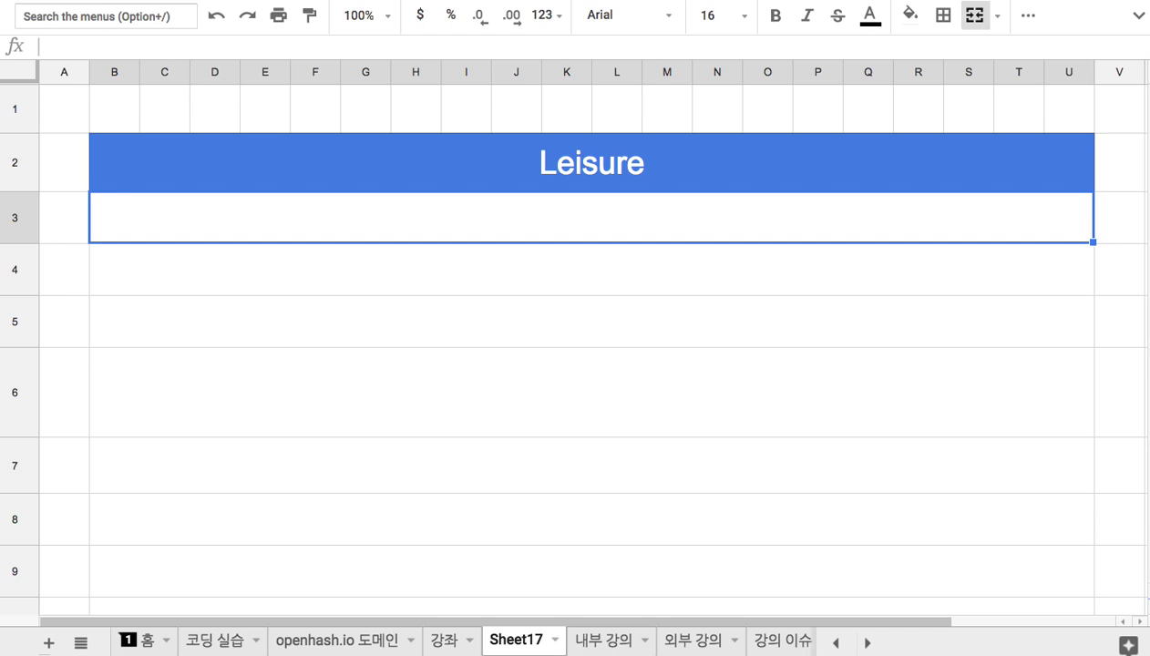
# - Enter "1. 교육도시의 레저는 다르다." in row 3 below the title
pyautogui.write('1. 교')
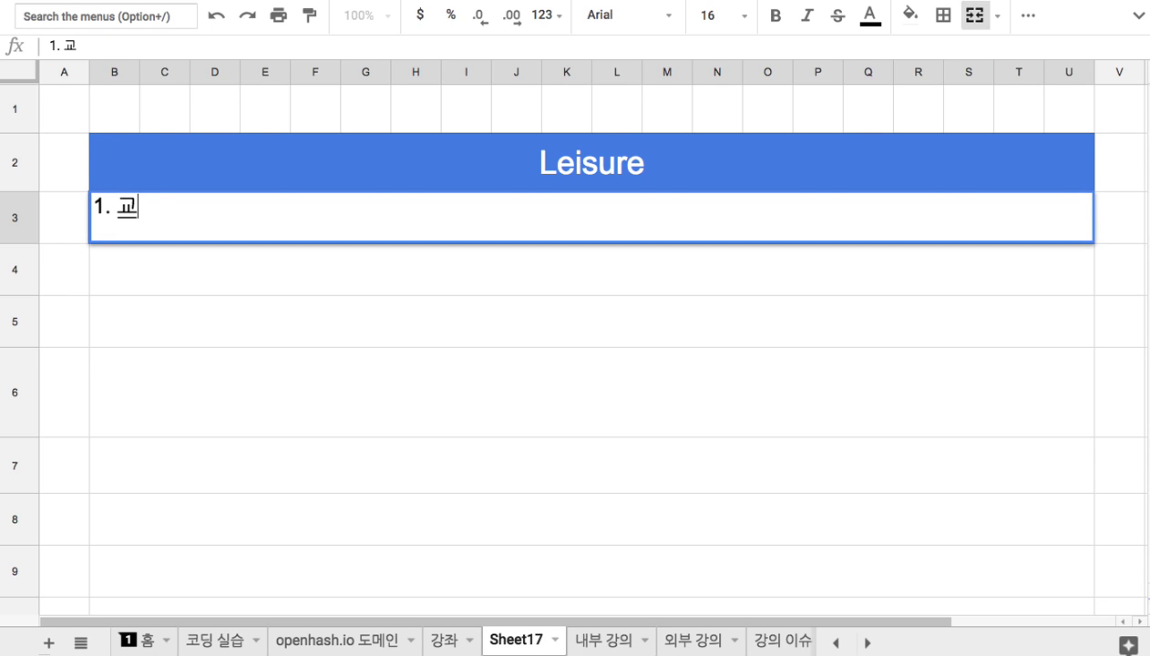
pyautogui.write('육도시의 레전')
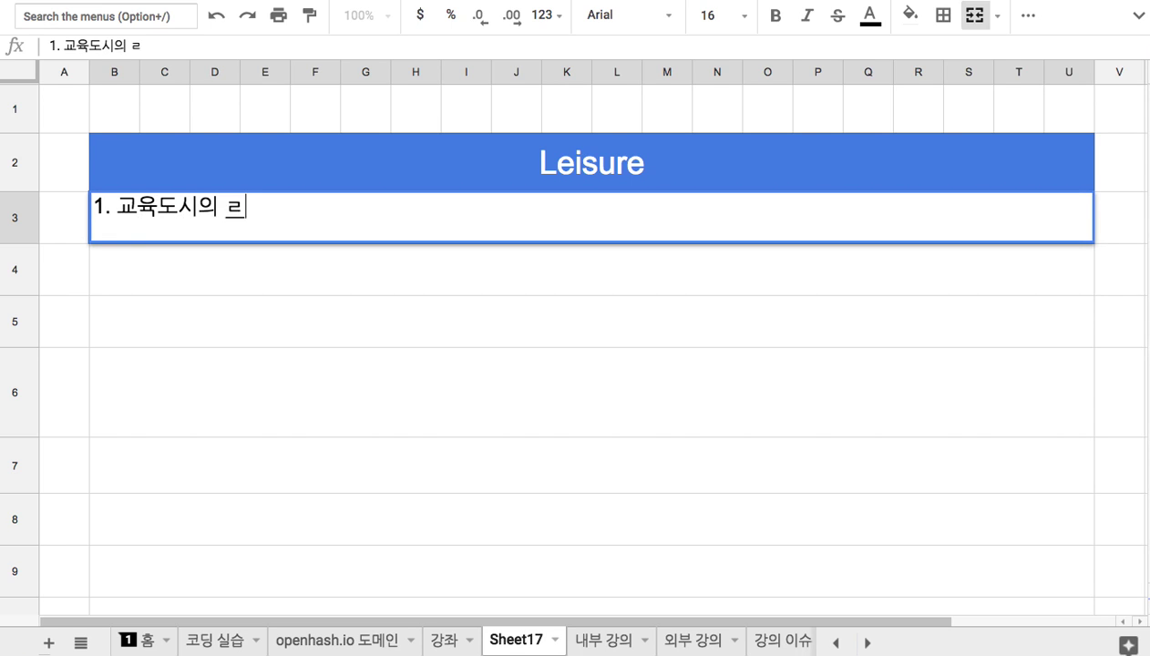
pyautogui.write('는 특')
pyautogui.press('BackSpace')
pyautogui.write('ㄱ별하다.')
pyautogui.press('BackSpace')
pyautogui.press('BackSpace')
pyautogui.press('BackSpace')
pyautogui.press('BackSpace')
pyautogui.press('BackSpace')
pyautogui.write('다르다.')
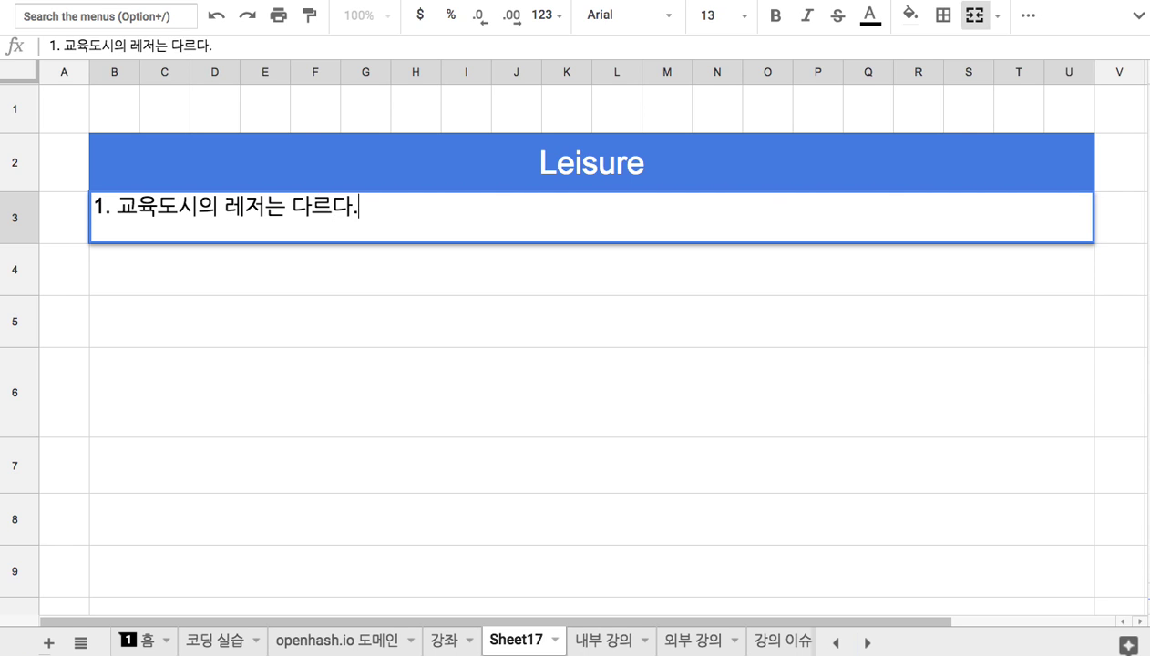
pyautogui.press('Return')
# - Write "1) 시민들의 여유 시간이 종래 도시보다 현저히 많다." in row 4, with a space between 여유 and 시간
pyautogui.write('1) 시민')
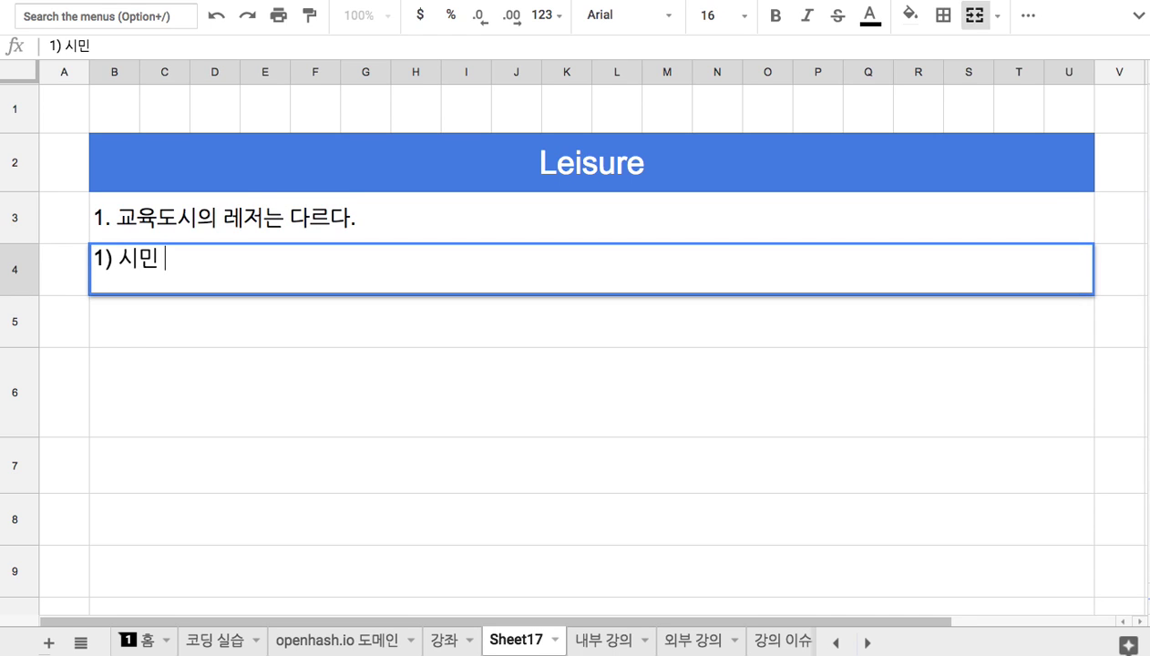
pyautogui.write(' 들의 여윳')
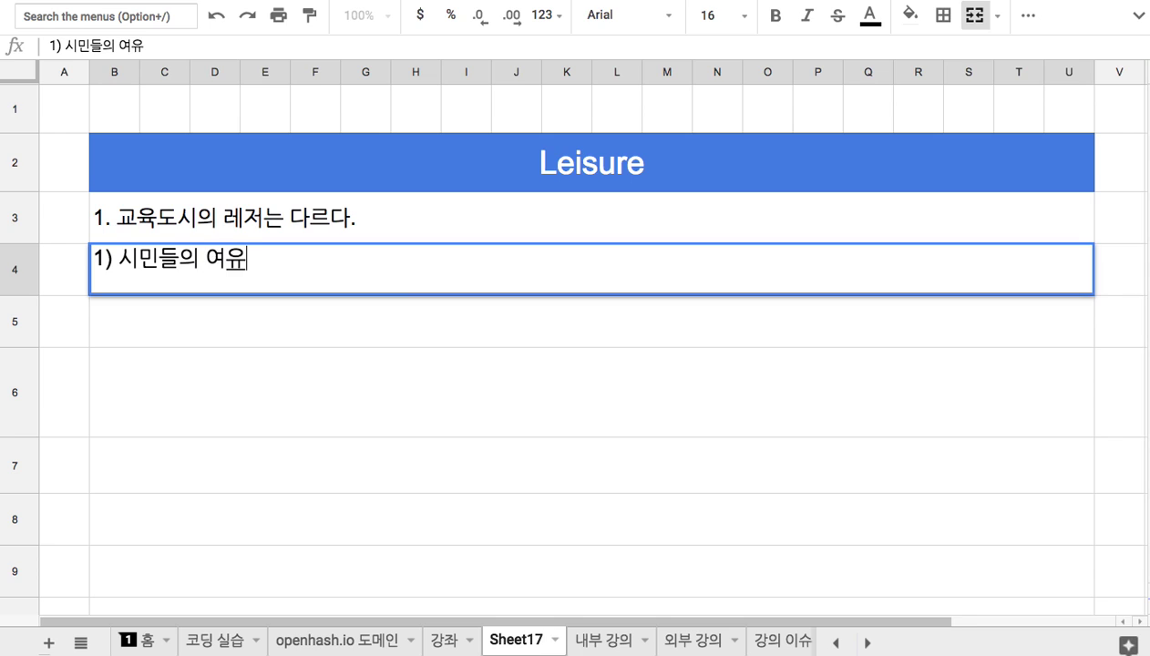
pyautogui.write('시간이 종')
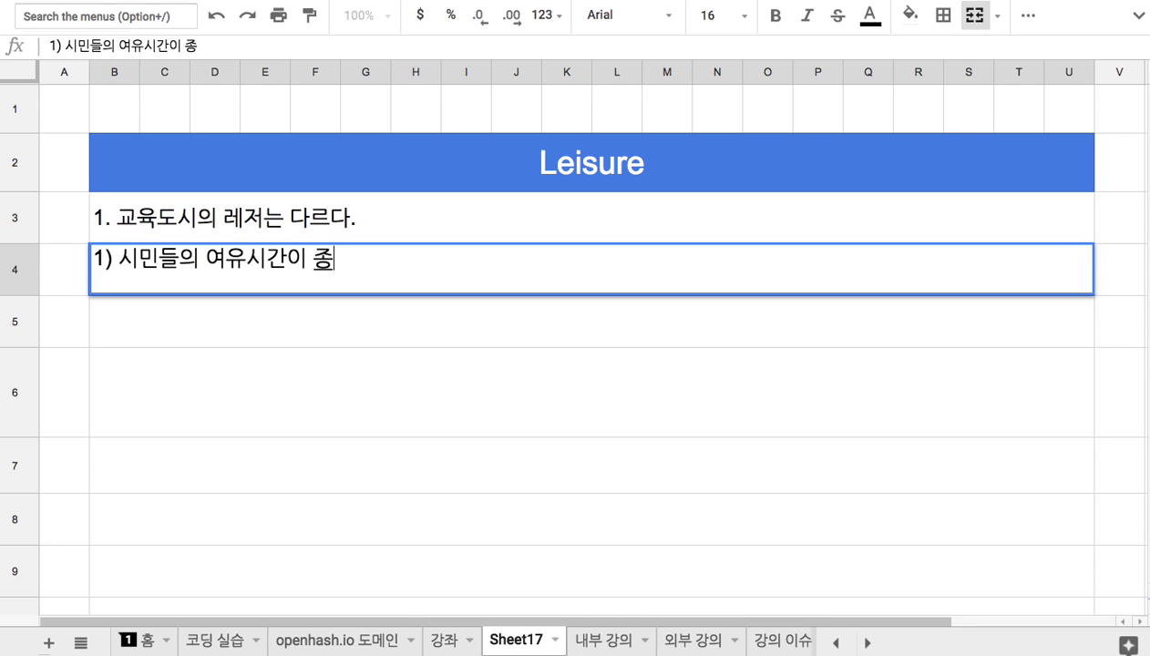
pyautogui.write('래 도시봐')
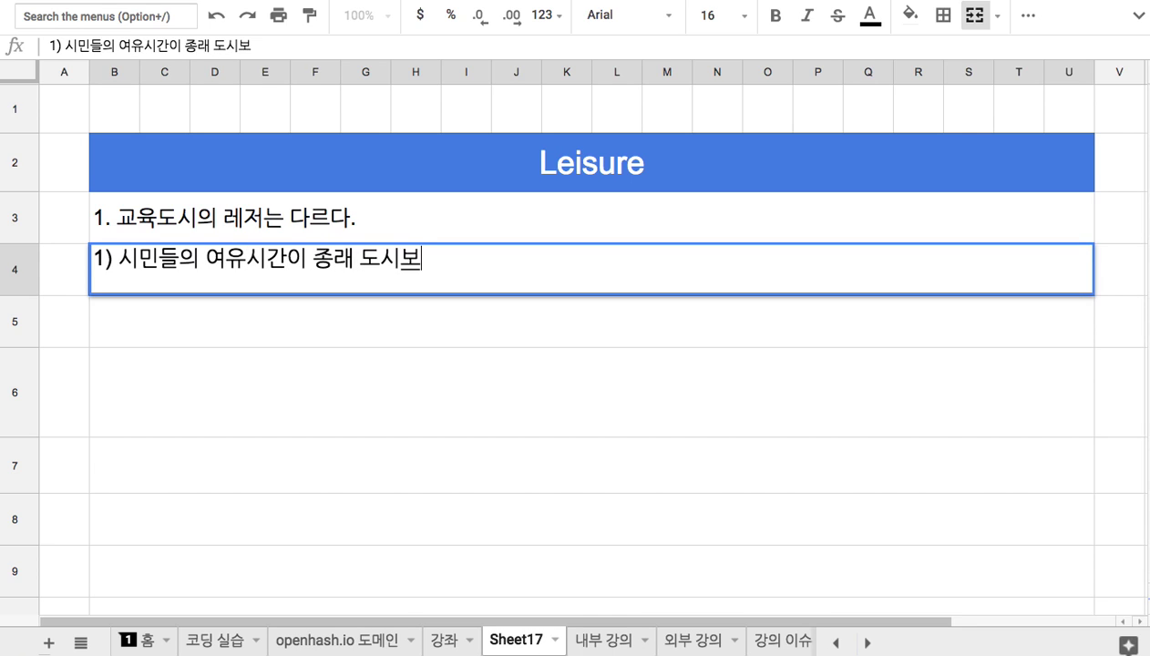
pyautogui.press('BackSpace')
pyautogui.press('BackSpace')
pyautogui.write('보다 현저')
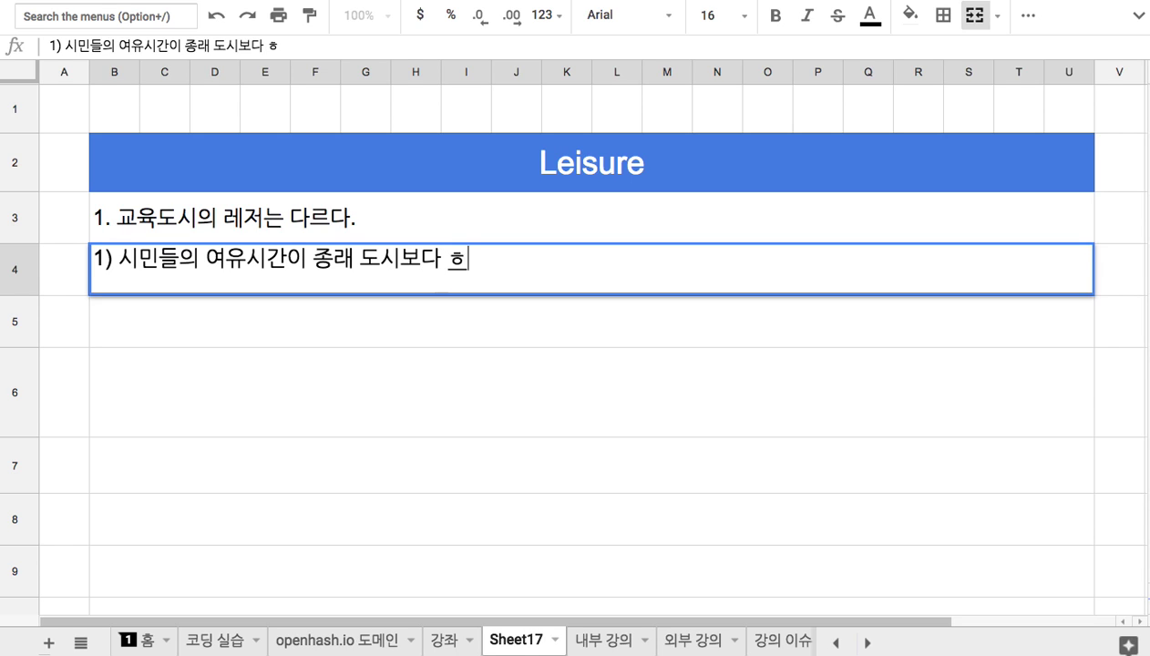
pyautogui.write('히 많다.')
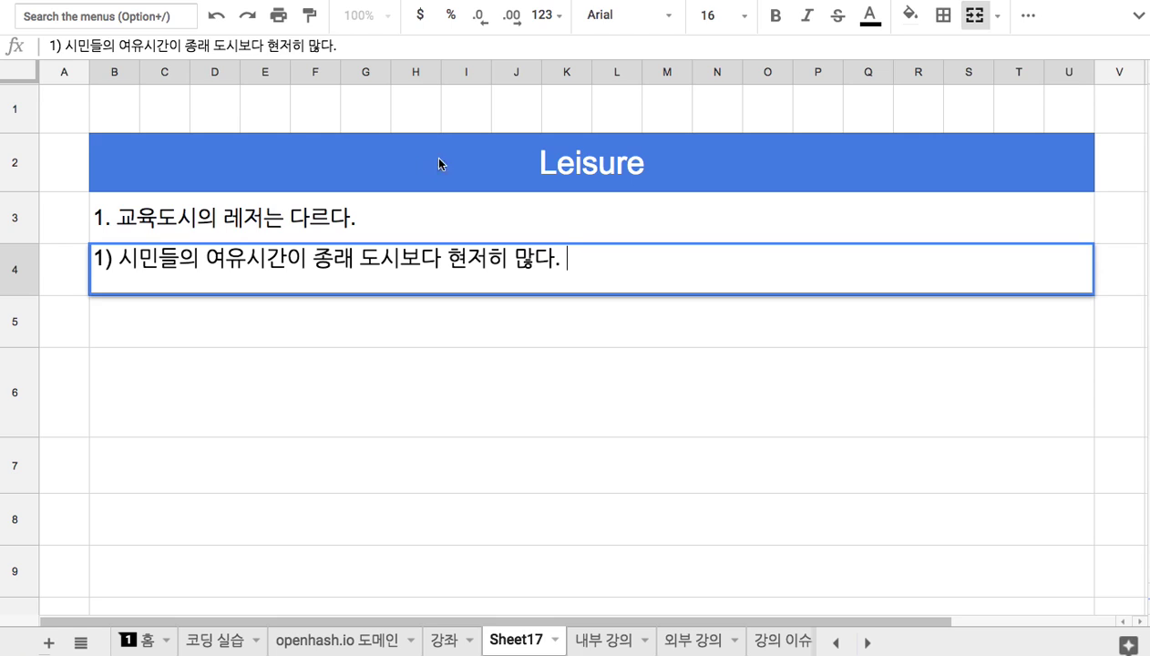
pyautogui.click(248, 258)
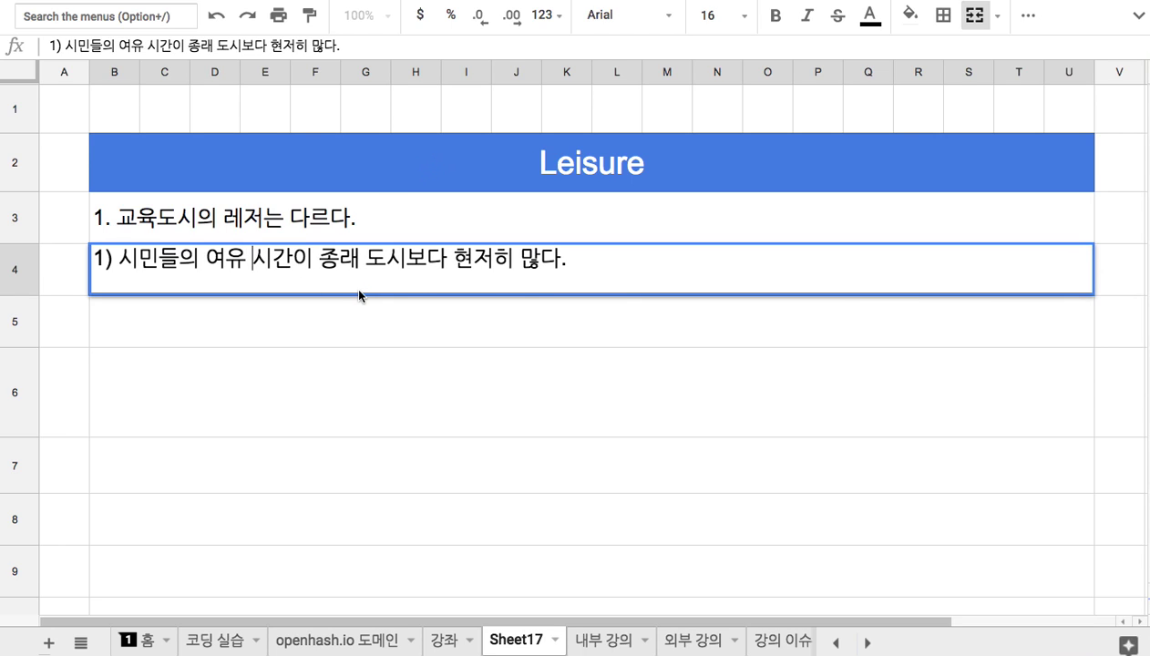
# - Append the sentence "교육도시 시민들의 근로 시간(주당)은 독일보다도 적다." to the row 4 text
pyautogui.click(594, 258)
pyautogui.write('교육도시 ')
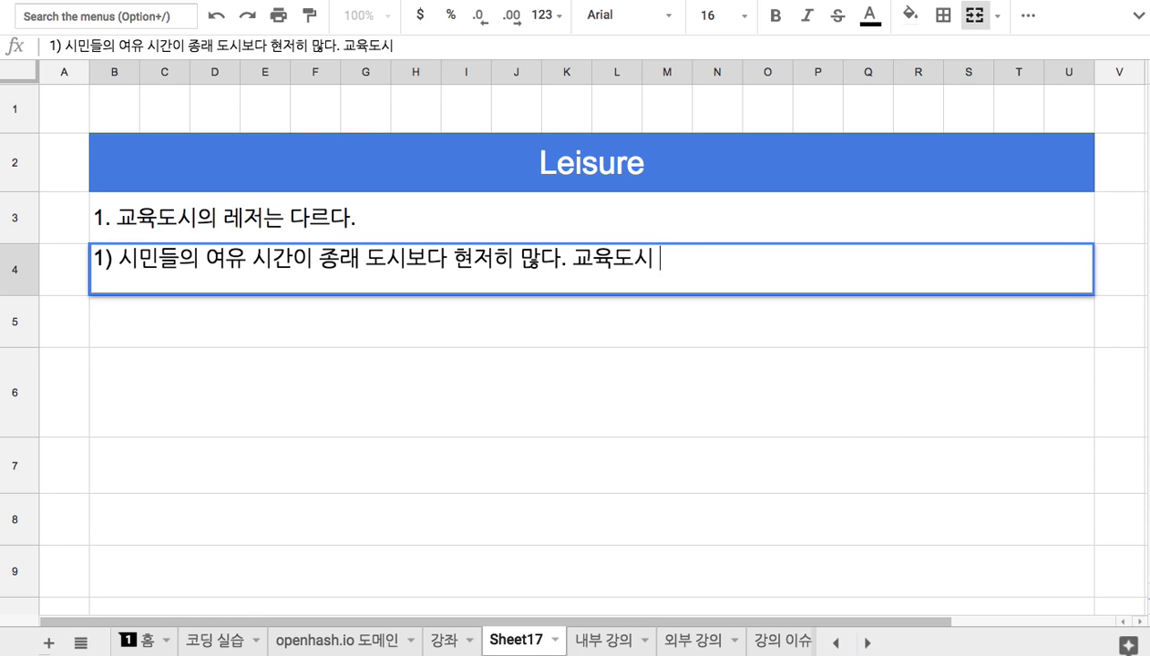
pyautogui.write('시민들의 근로 ')
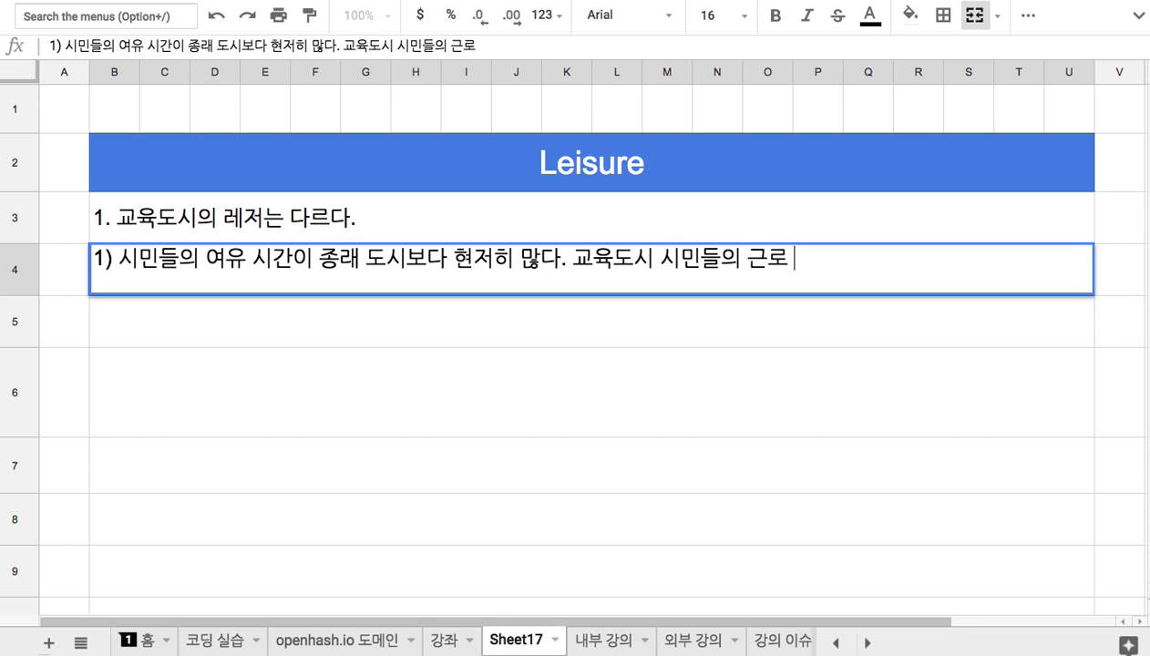
pyautogui.write('시간(주당)은 독일')
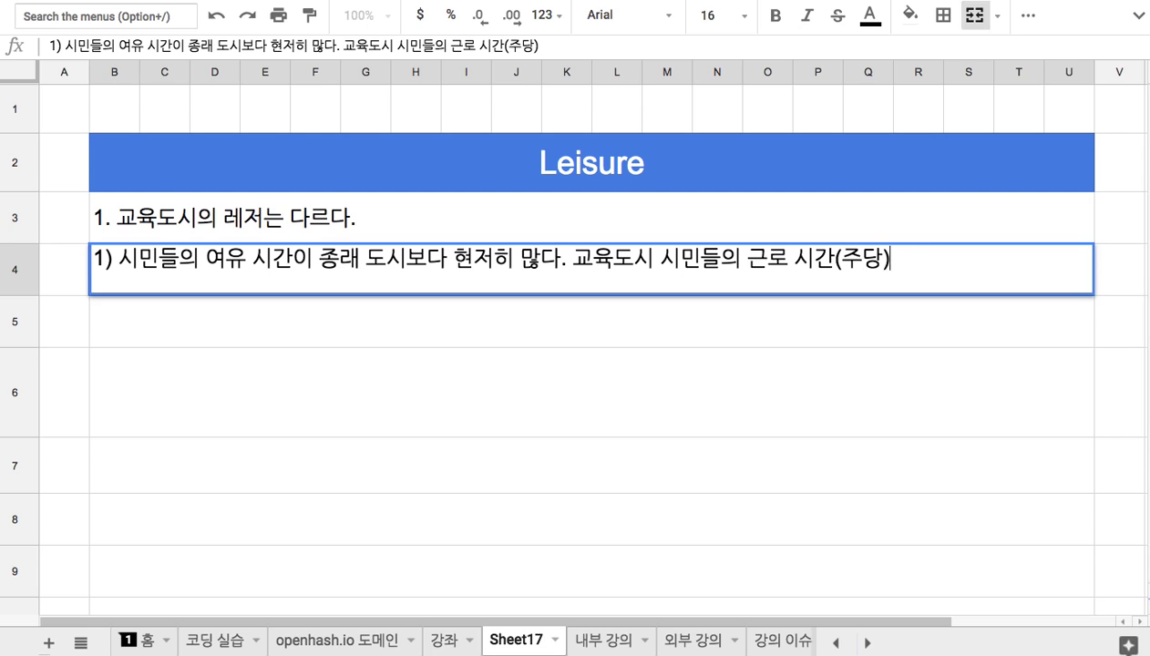
pyautogui.write('보다도 적')
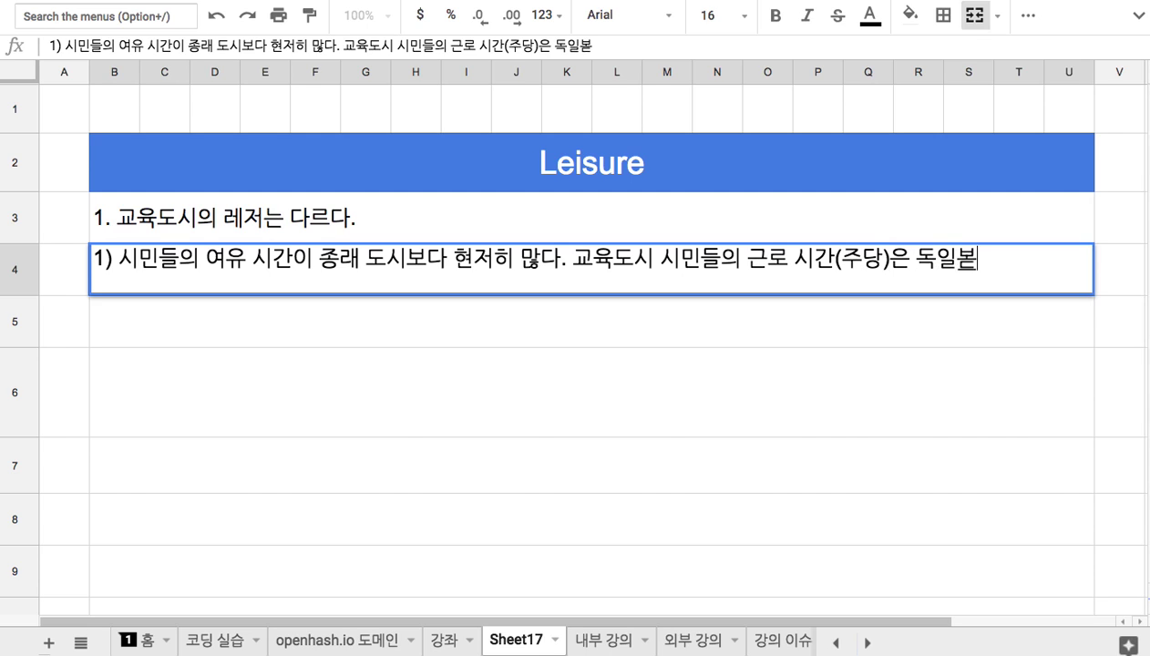
pyautogui.write('당.')
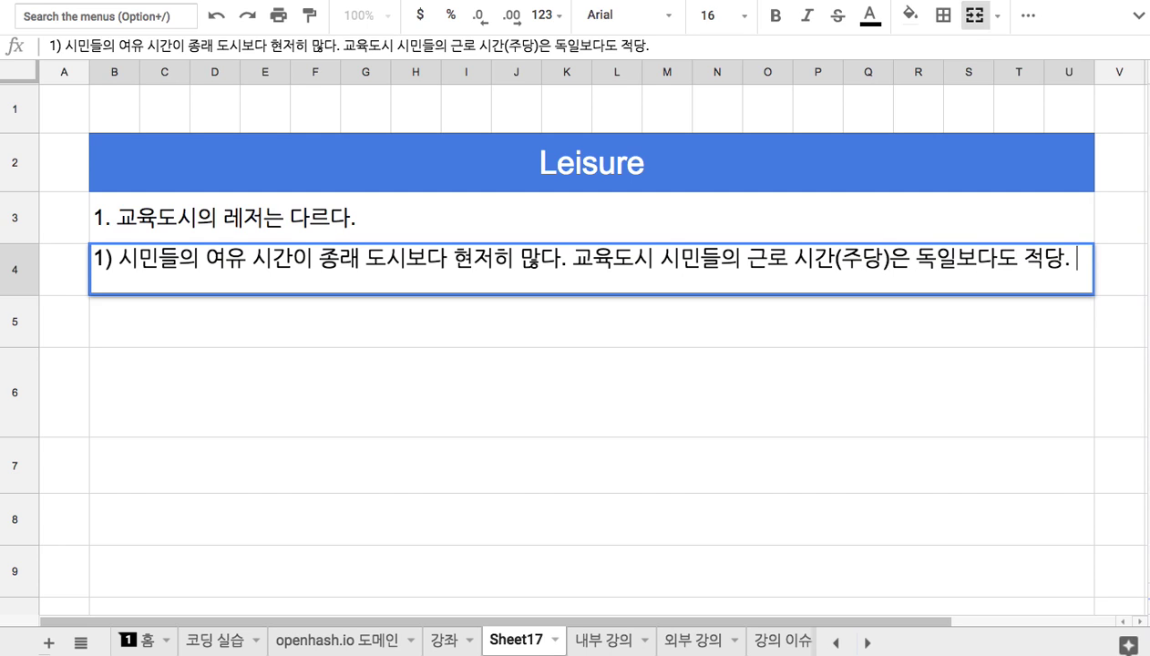
pyautogui.press('BackSpace')
pyautogui.press('BackSpace')
pyautogui.press('BackSpace')
pyautogui.write('다.')
pyautogui.press('Return')
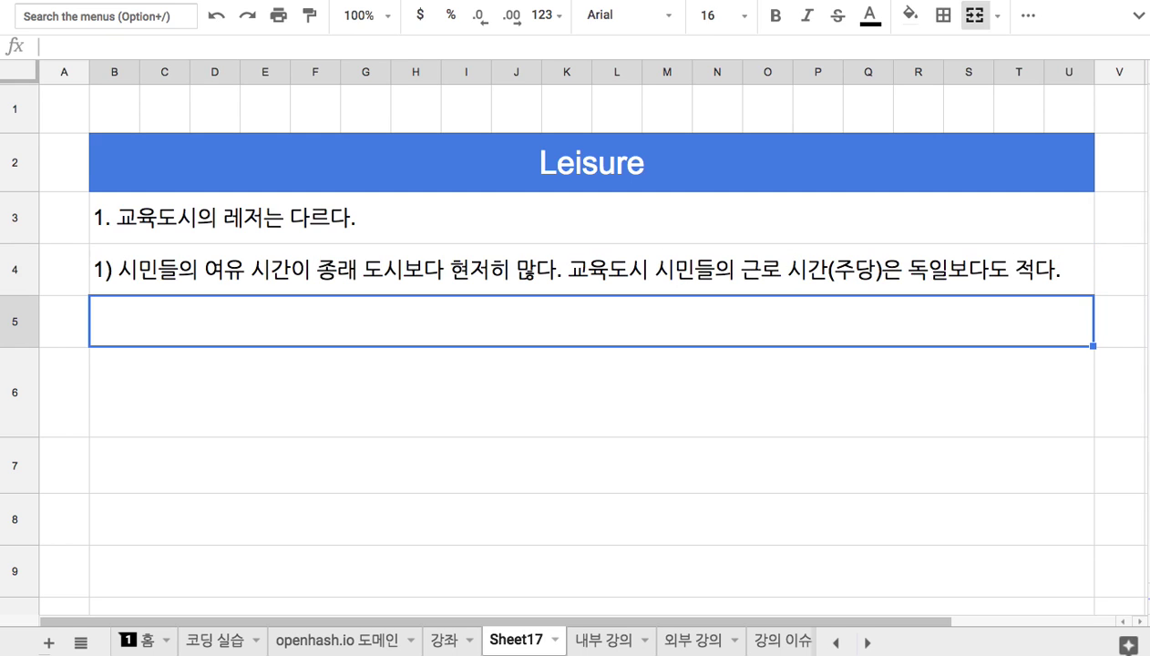
# - Write "2) 가족들과의 시간 역할" in row 5
pyautogui.write('2')
pyautogui.write(') ')
pyautogui.write('가족들고')
pyautogui.write('과의 ')
pyautogui.write('시간')
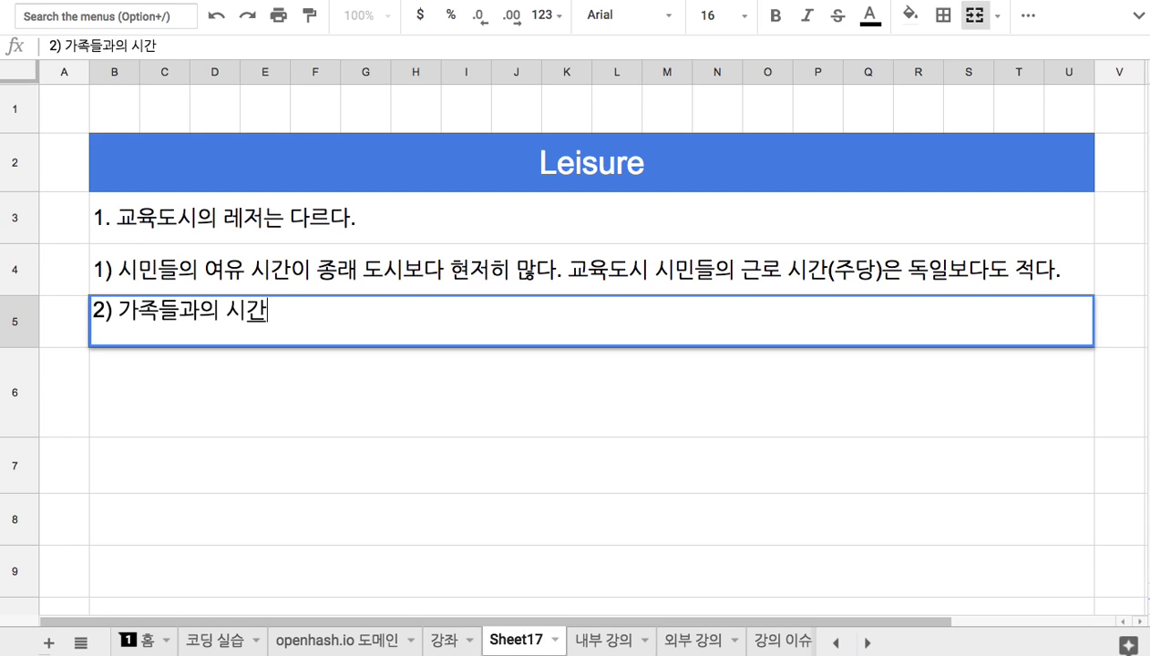
pyautogui.write(' 역할')
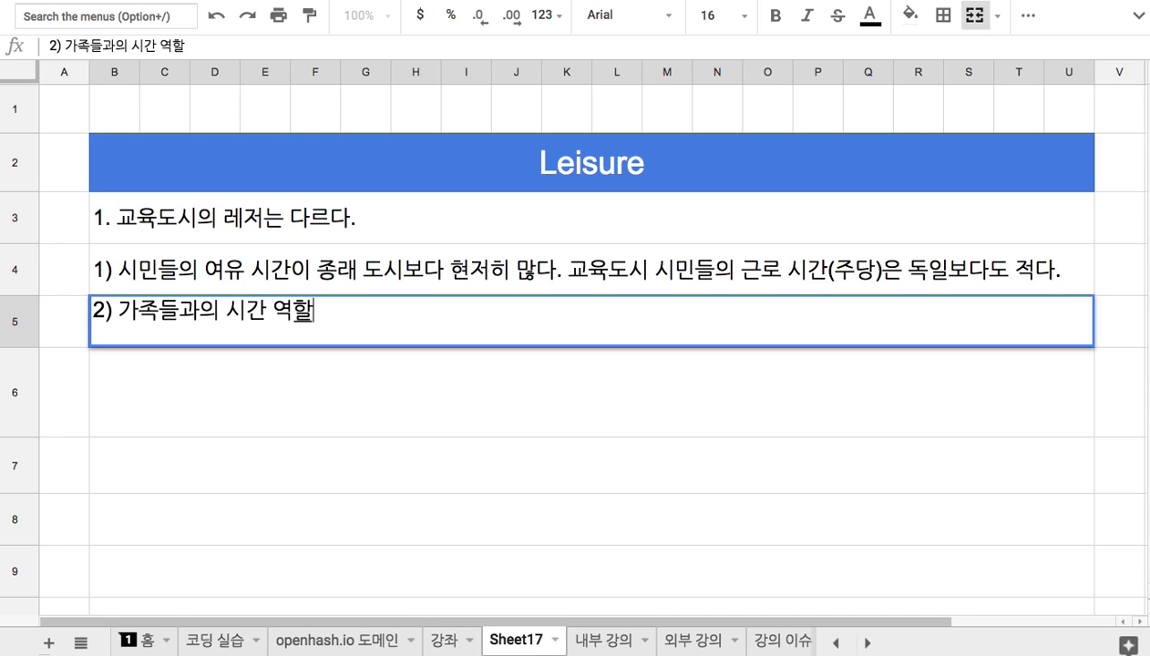
# - Extend the row 5 text with "- 만 8세부터 기숙사 생활" and commit the entry
pyautogui.write(' - 초등학생부터')
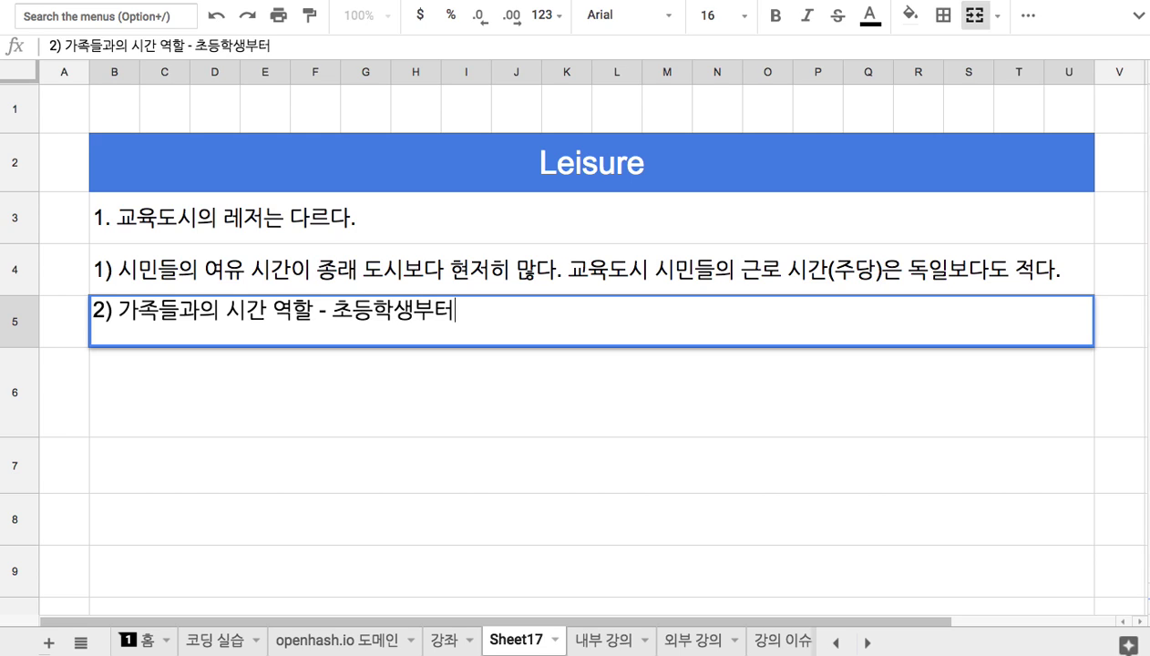
pyautogui.press('BackSpace')
pyautogui.press('BackSpace')
pyautogui.press('BackSpace')
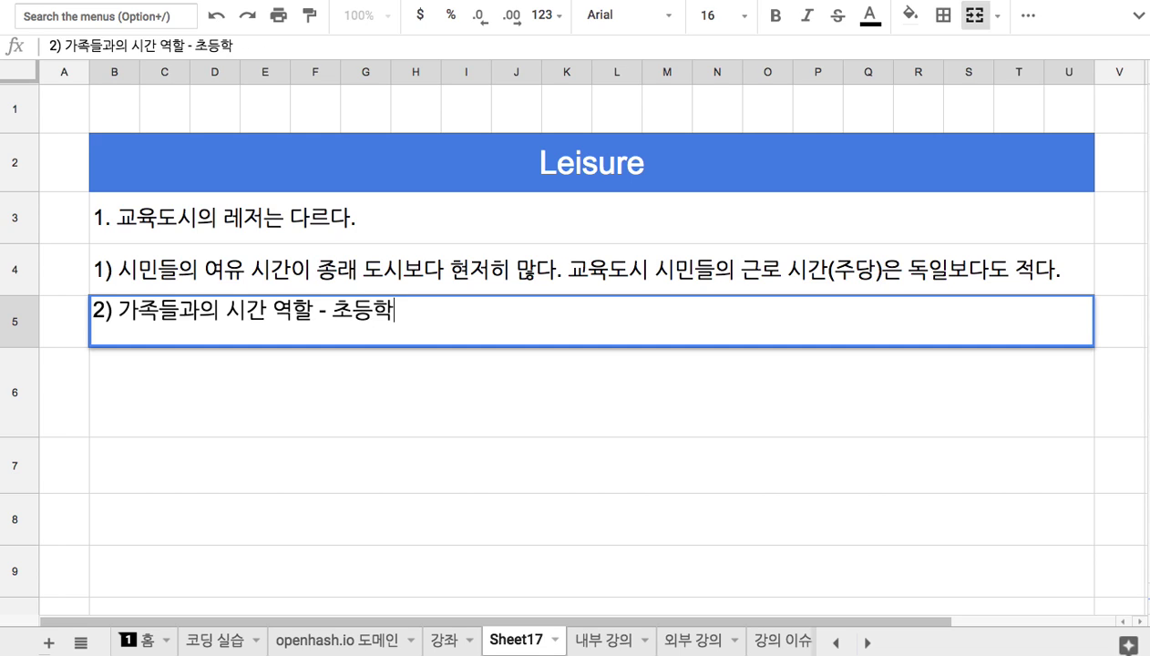
pyautogui.press('BackSpace')
pyautogui.press('BackSpace')
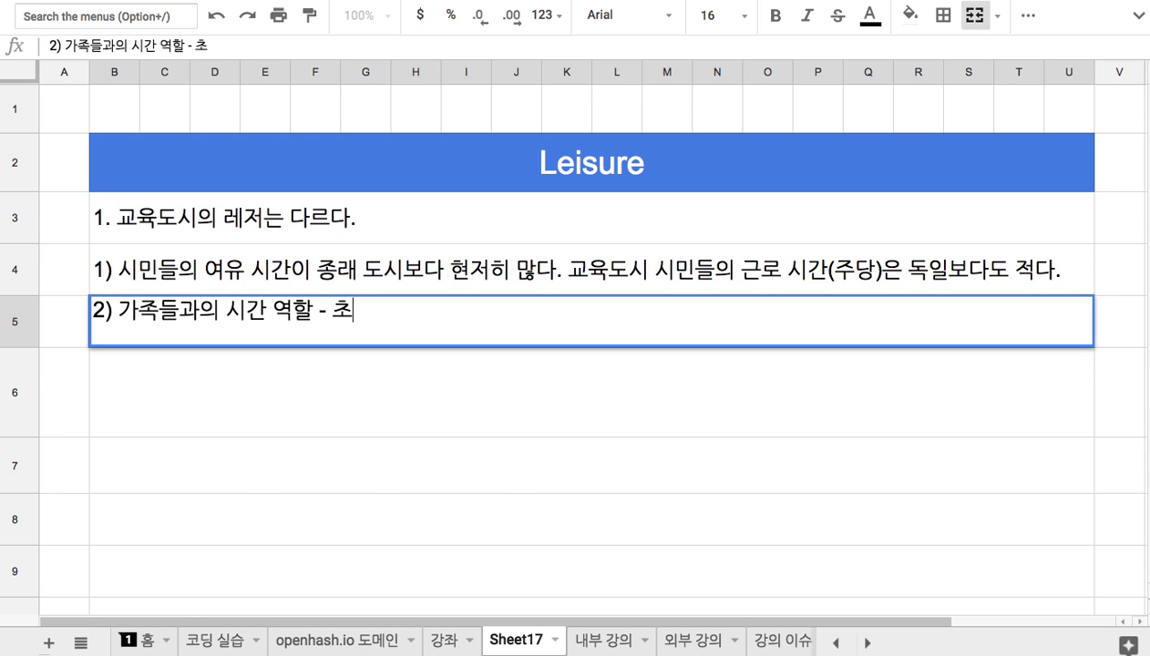
pyautogui.press('BackSpace')
pyautogui.write('만 8세부터 ')
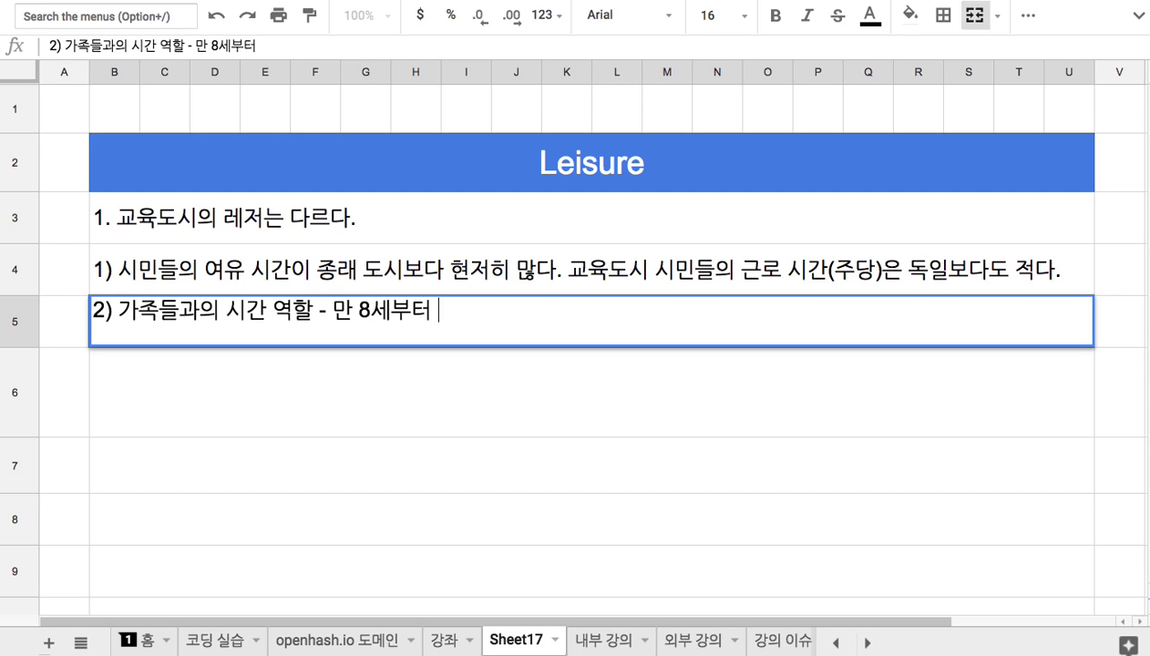
pyautogui.write('기숙사 생활')
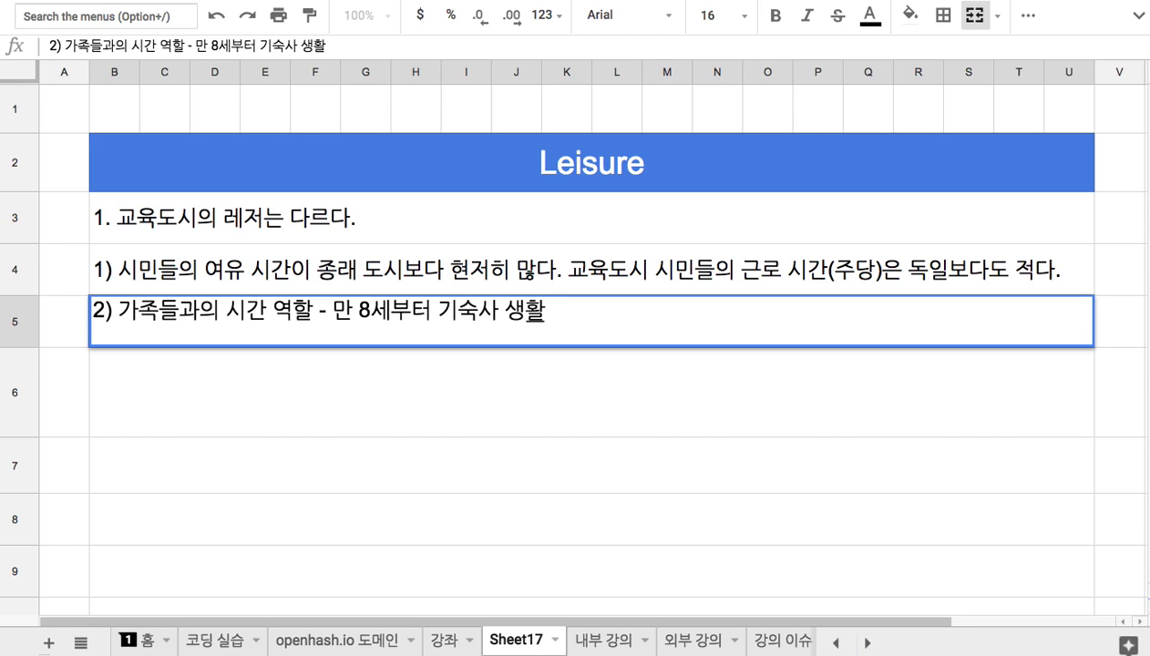
pyautogui.click(614, 178)
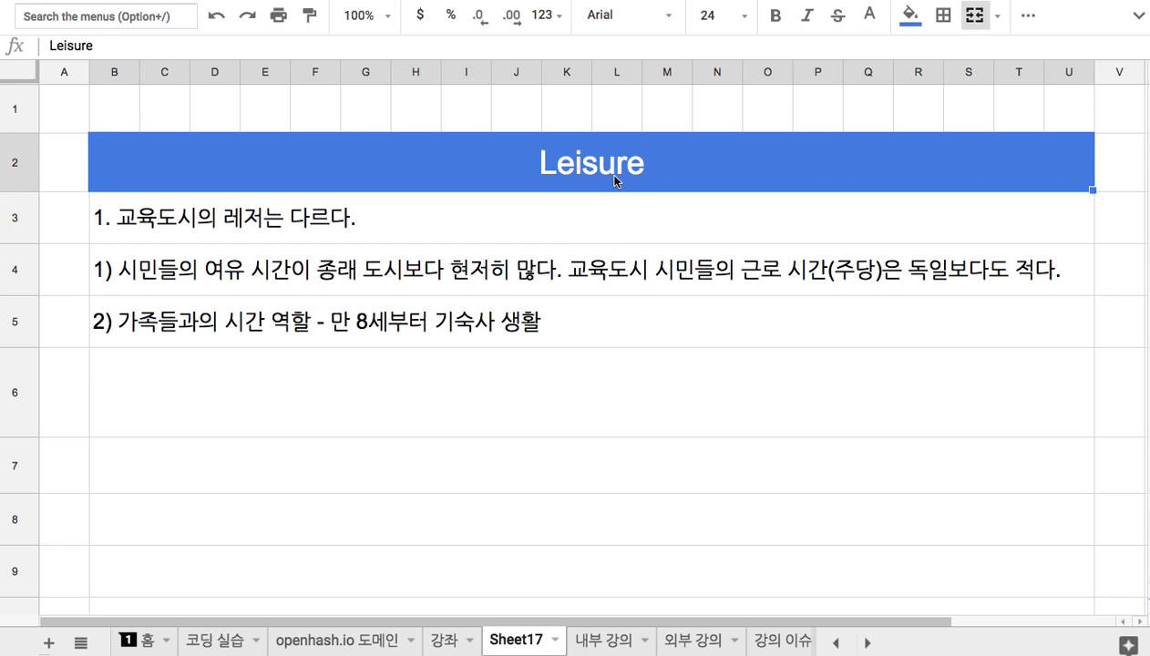
# - Highlight the words "여유 시간" within the row 4 text
pyautogui.doubleClick(235, 272)
pyautogui.moveTo(206, 258); pyautogui.dragTo(291, 260)
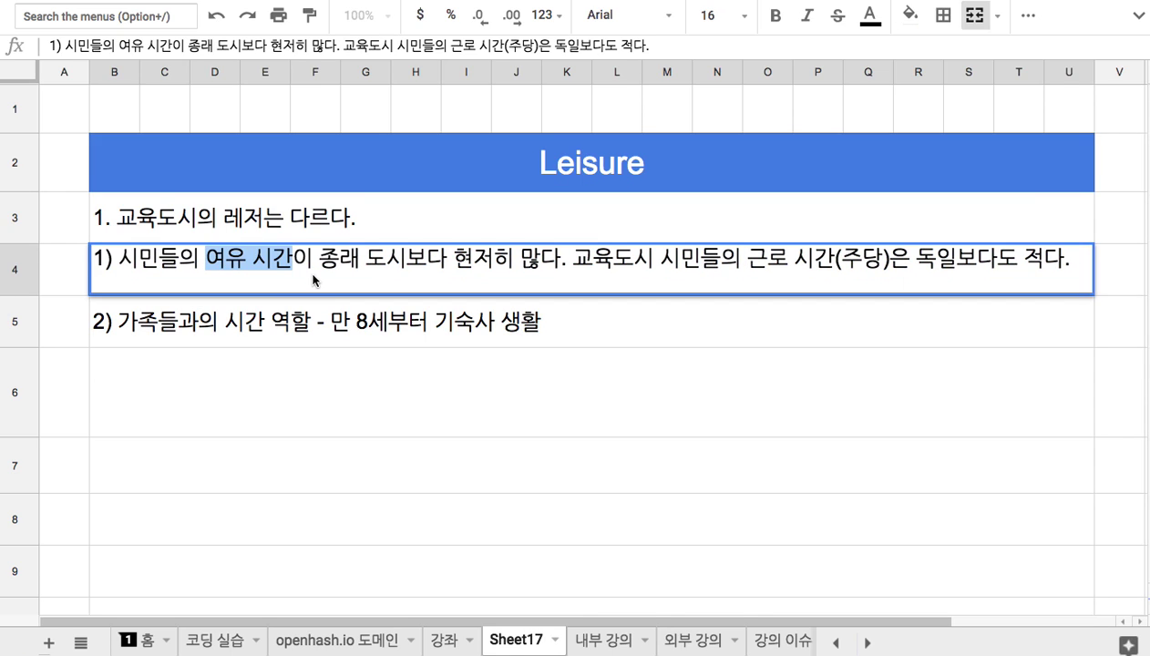
# - Highlight the age wording in the row 5 text and go over the notes in rows 3 to 5
pyautogui.doubleClick(391, 327)
pyautogui.moveTo(370, 311); pyautogui.dragTo(389, 311)
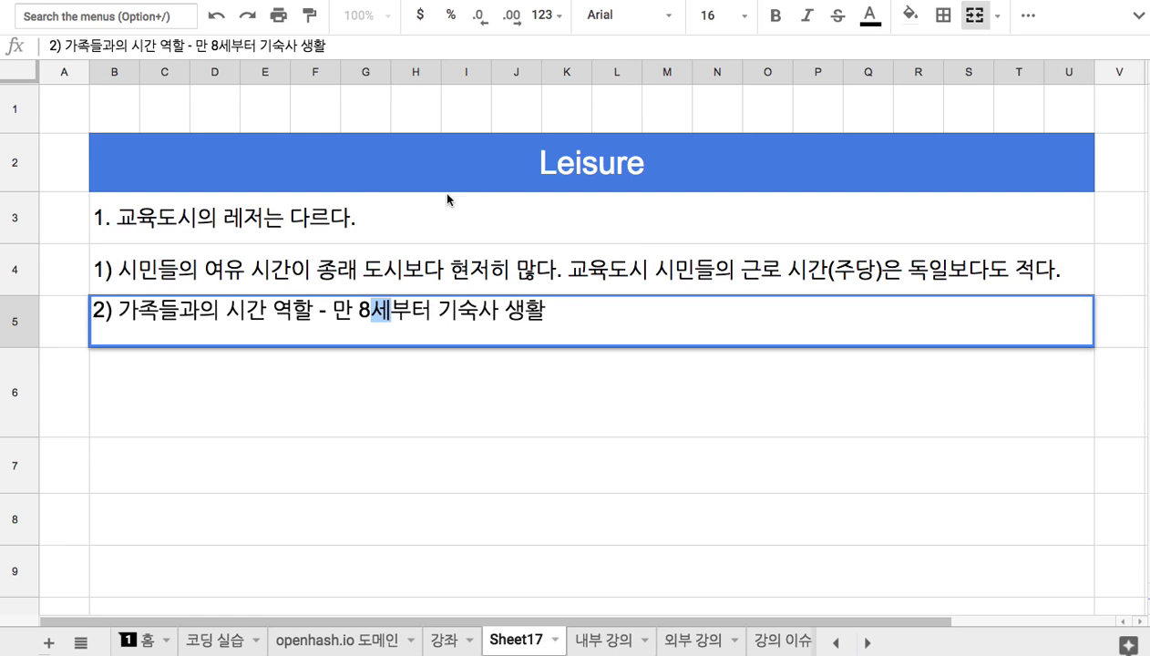
pyautogui.click(255, 223)
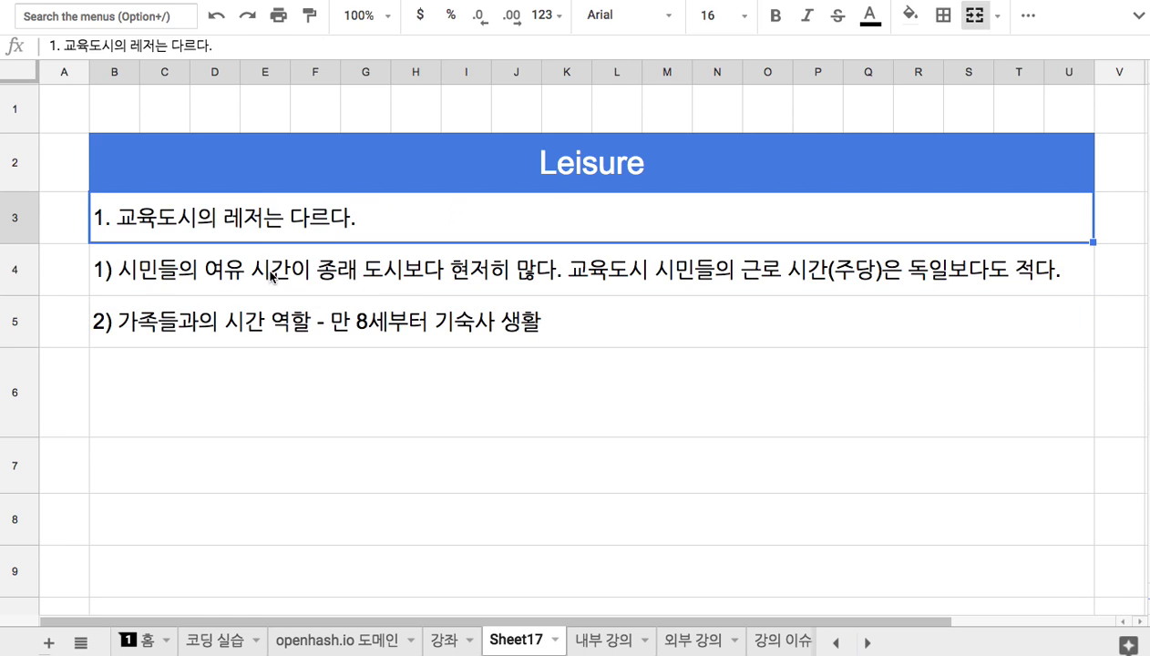
pyautogui.moveTo(266, 273); pyautogui.dragTo(284, 318)
# - Reduce the height of row 6 and write "2. 시민들의 레저 활동" in it
pyautogui.click(329, 391)
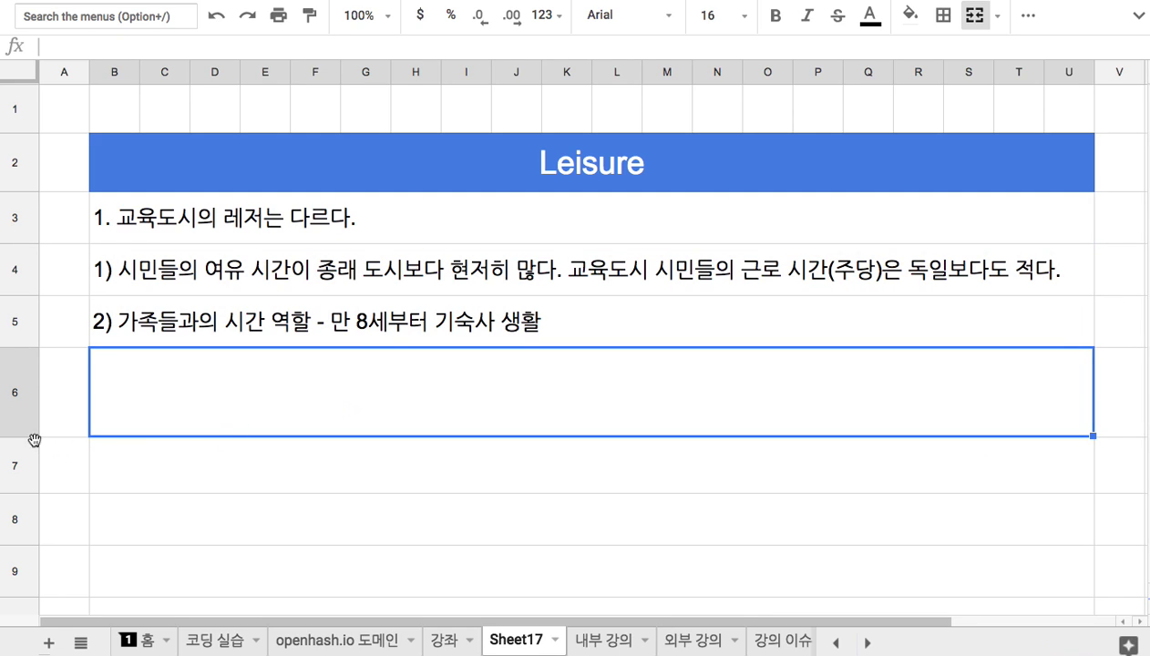
pyautogui.moveTo(24, 436); pyautogui.dragTo(20, 400)
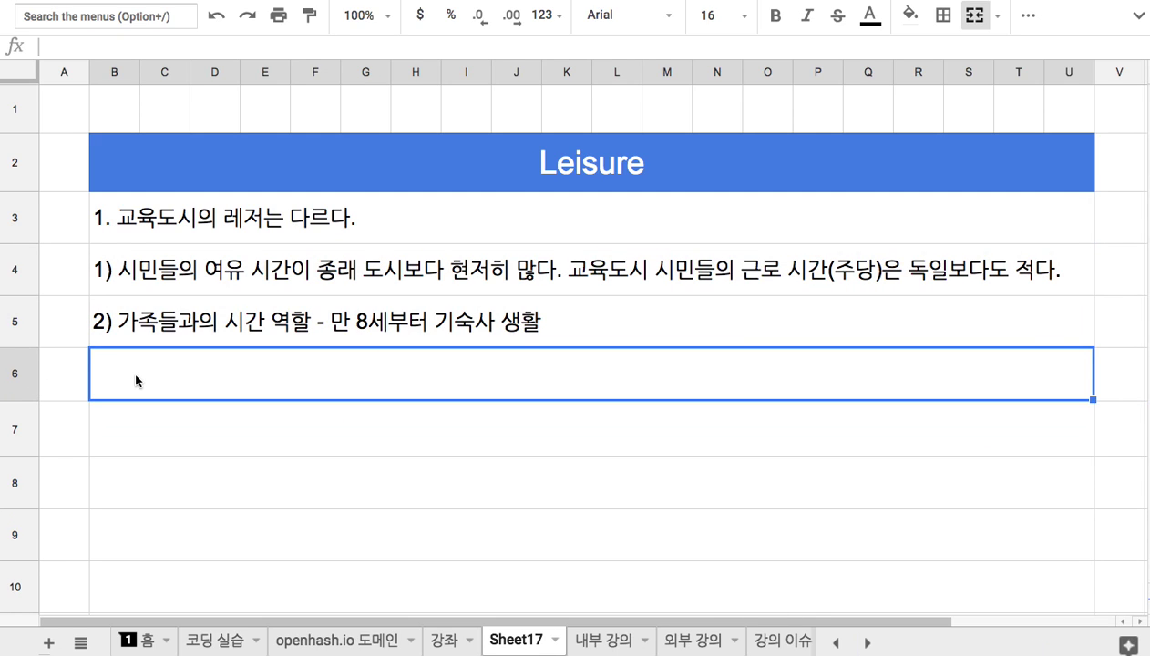
pyautogui.write('2. 시민')
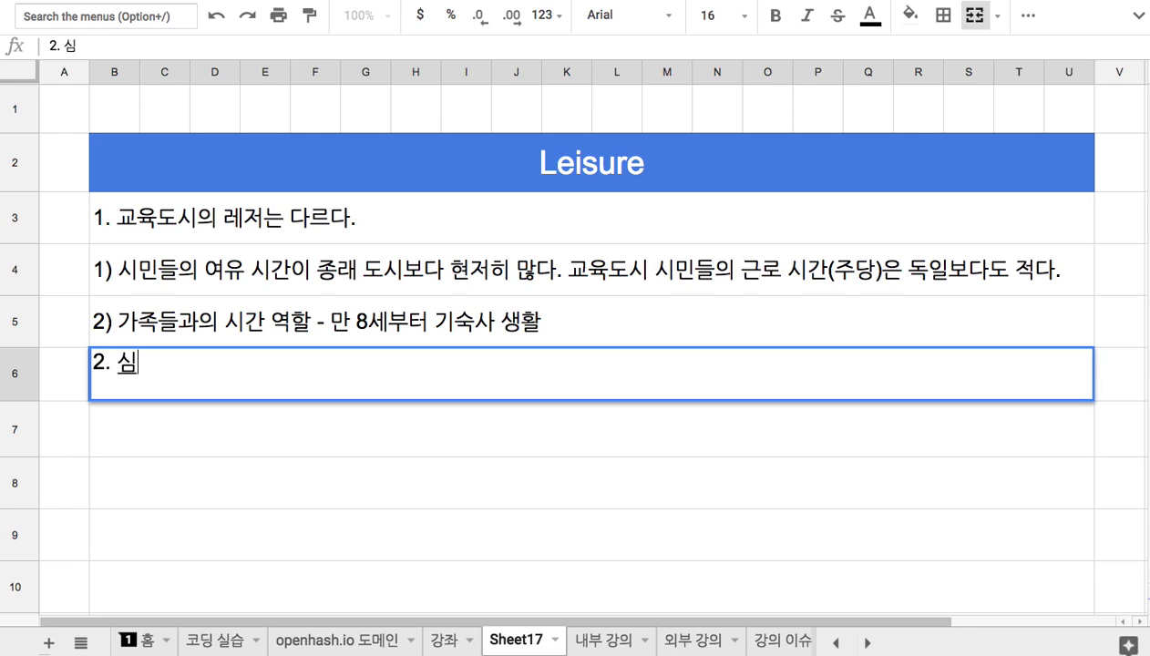
pyautogui.write('들의 레저 활동')
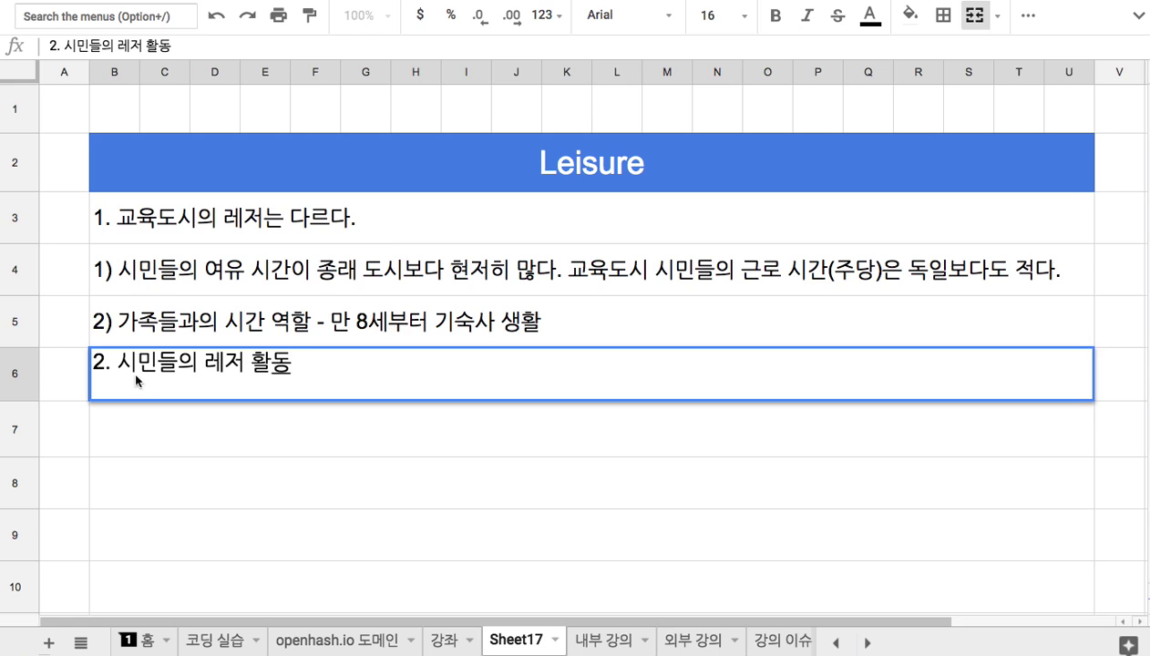
# - Extend the title in row 2 to read "Leisure = 스포츠 수풀과 여행 수풀의 상위 수풀"
pyautogui.click(520, 146)
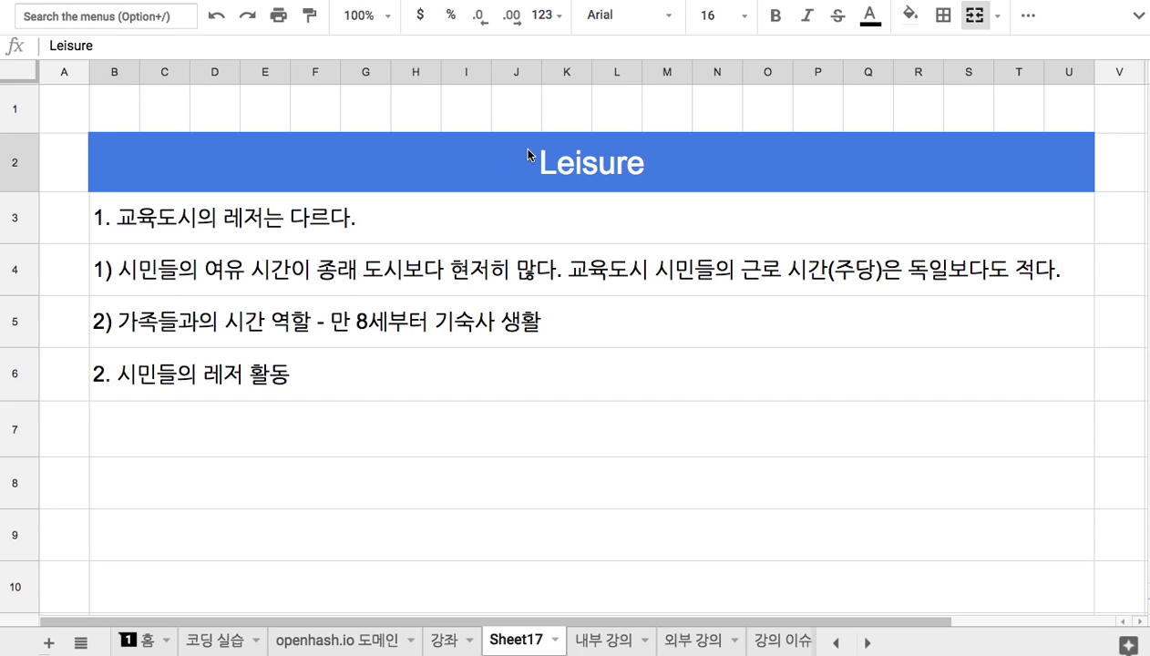
pyautogui.doubleClick(617, 177)
pyautogui.write('-')
pyautogui.press('BackSpace')
pyautogui.write('= 스')
pyautogui.write('포츠 숲')
pyautogui.write('풀과 레저')
pyautogui.press('BackSpace')
pyautogui.press('BackSpace')
pyautogui.press('BackSpace')
pyautogui.write('여행 수풀으의 상위 숲')
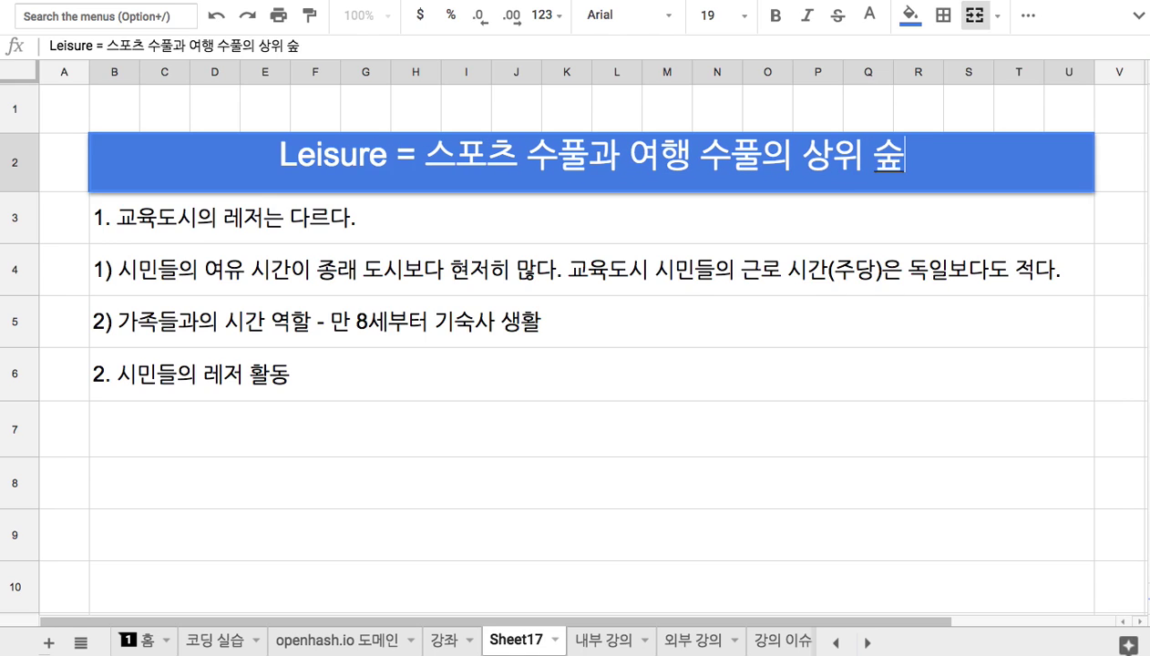
pyautogui.press('BackSpace')
pyautogui.write('수풀')
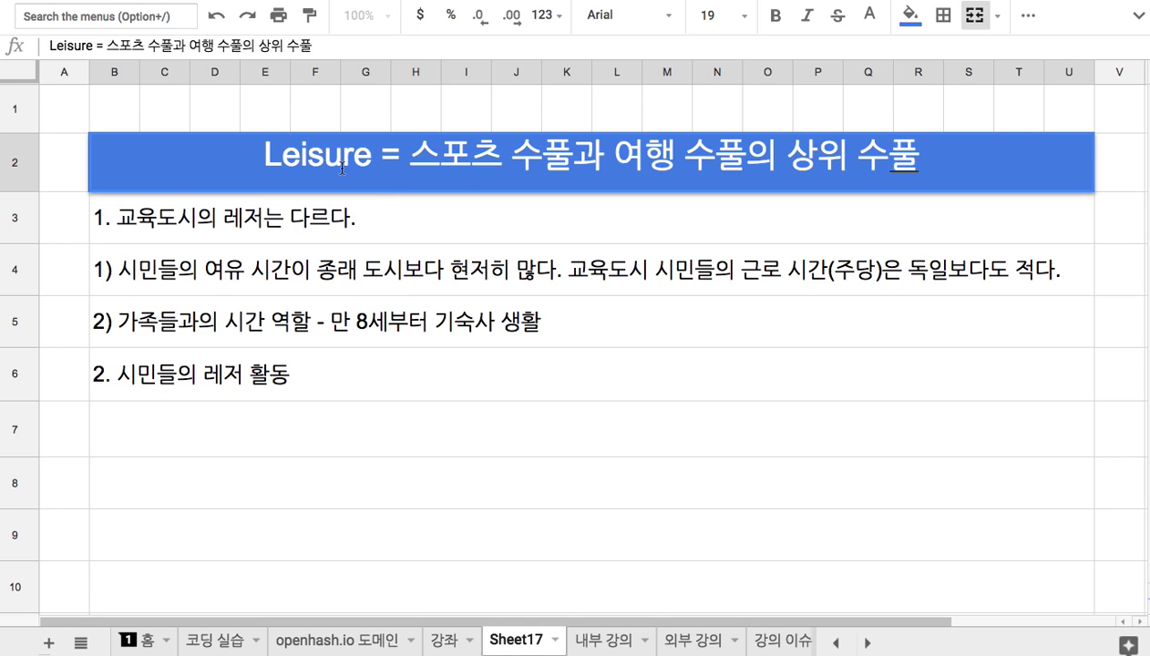
# - Highlight the words "스포츠", "여행" and "Leisure" in turn within the title text
pyautogui.doubleClick(447, 155)
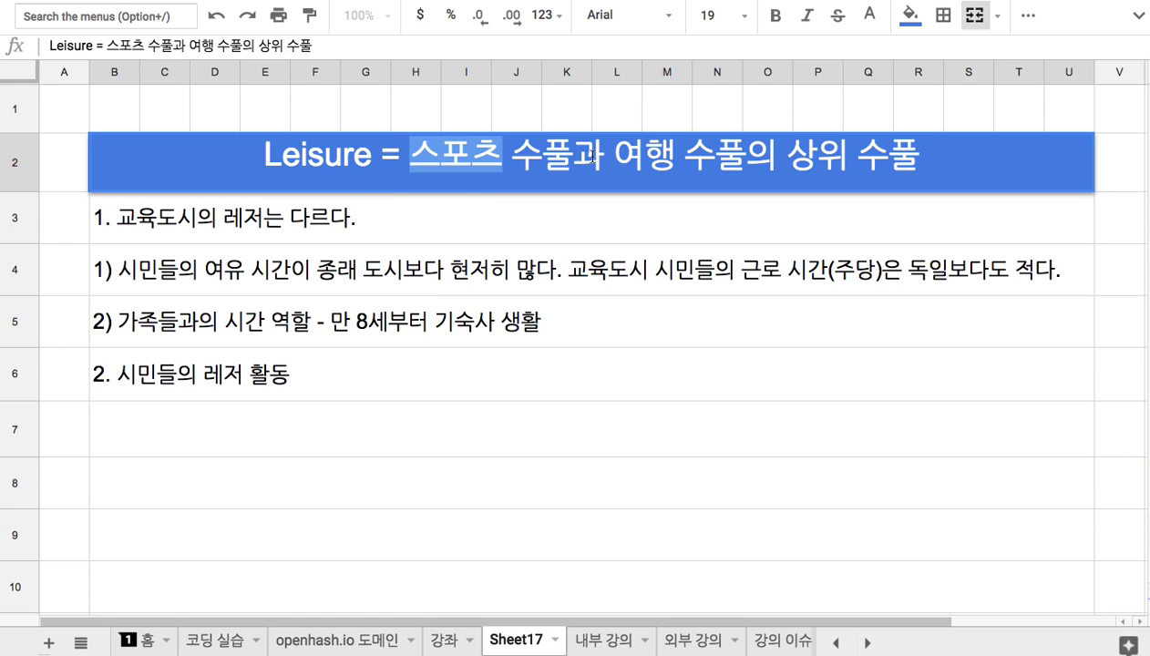
pyautogui.doubleClick(623, 155)
pyautogui.click(448, 157)
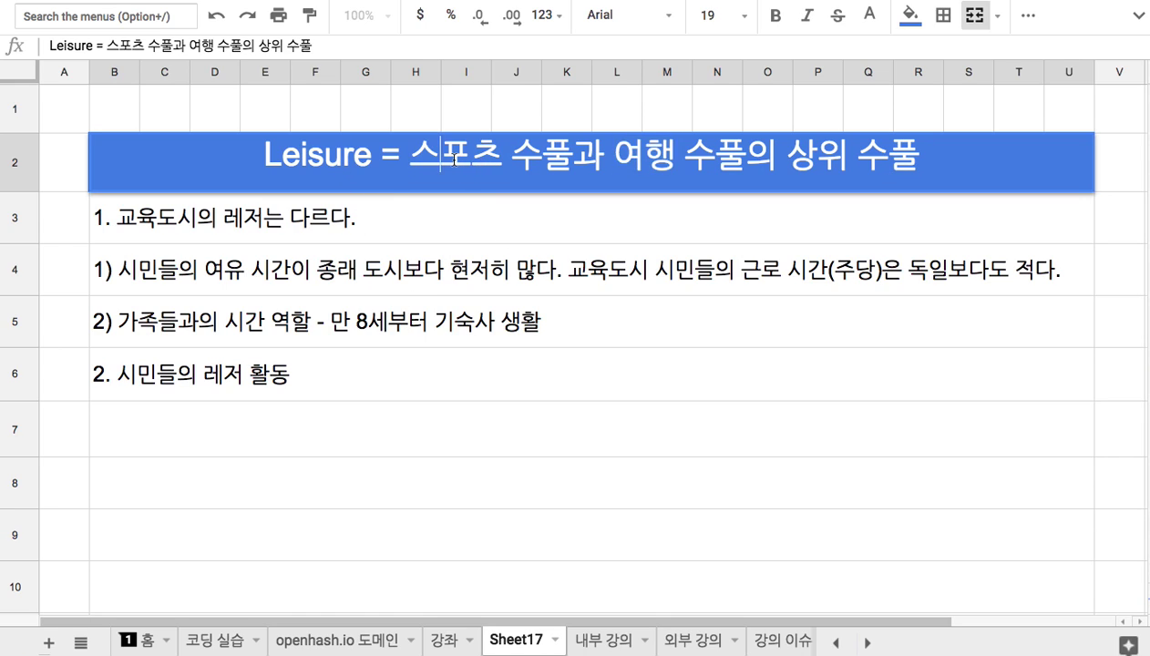
pyautogui.doubleClick(452, 160)
pyautogui.doubleClick(333, 160)
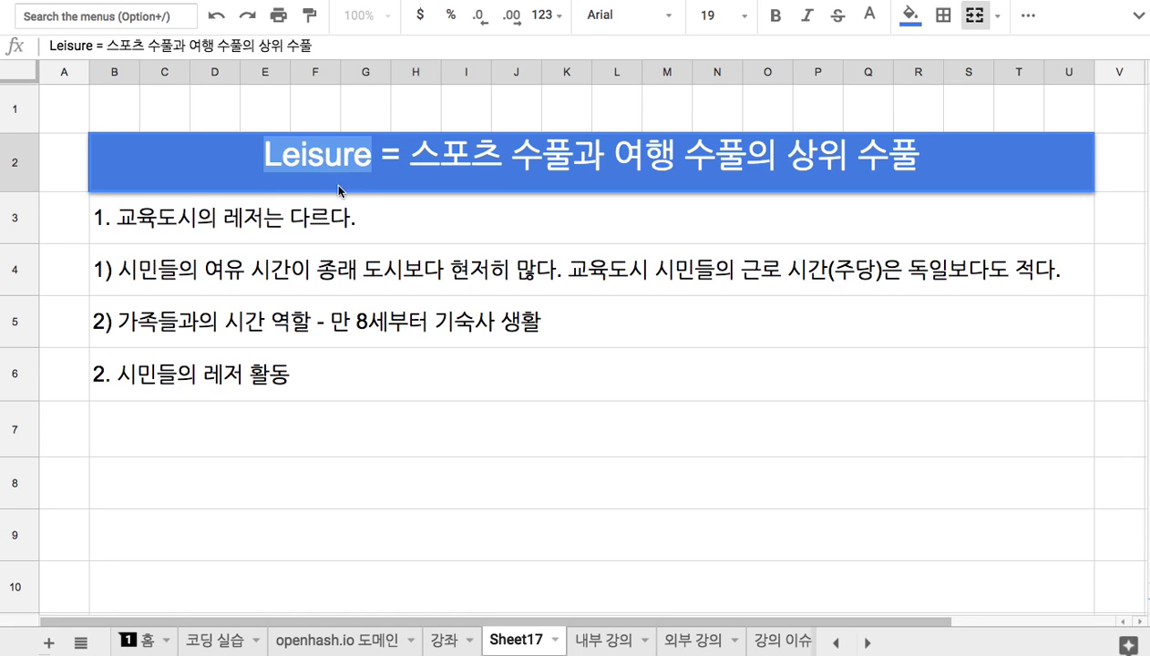
# - Write "3. 레저 상품의 공급 정책을 수립하고, 공급자에 대한 보상 방안도 결정" in row 7
pyautogui.click(419, 418)
pyautogui.write('3.')
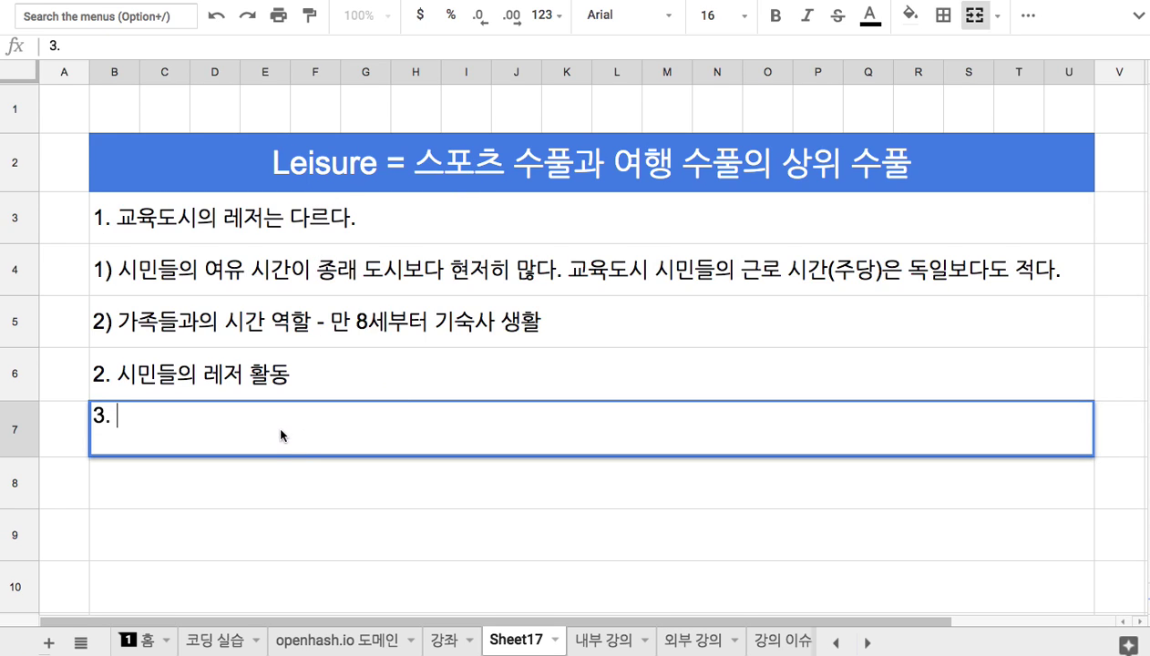
pyautogui.write('레저 상')
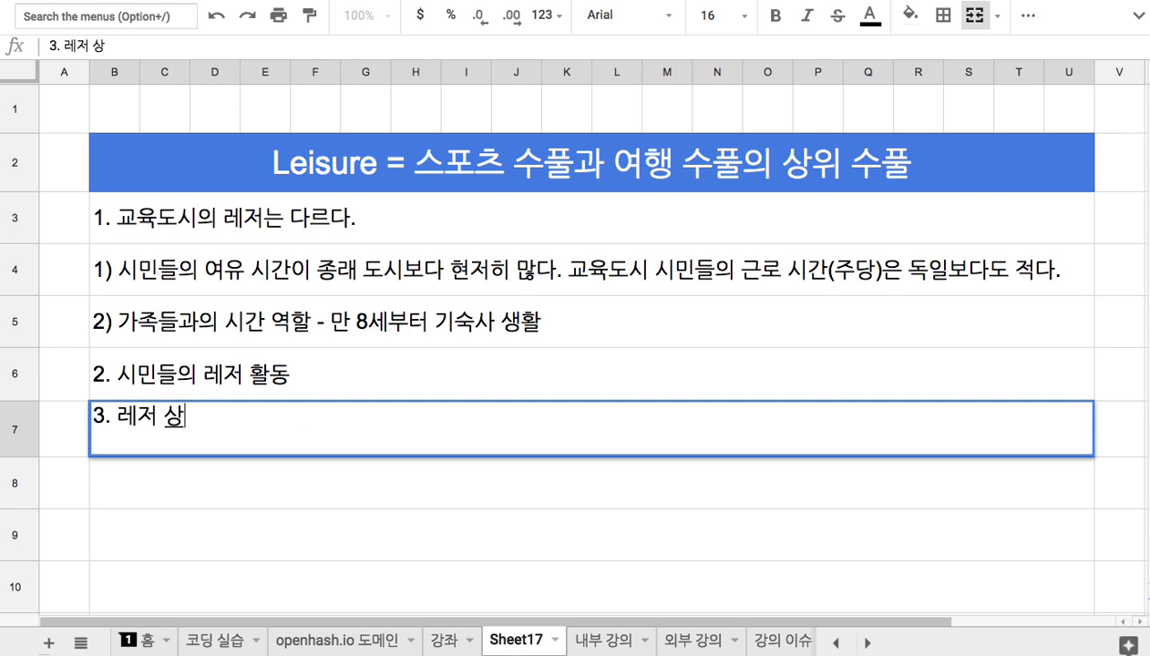
pyautogui.write('품으의곰')
pyautogui.press('BackSpace')
pyautogui.write('공')
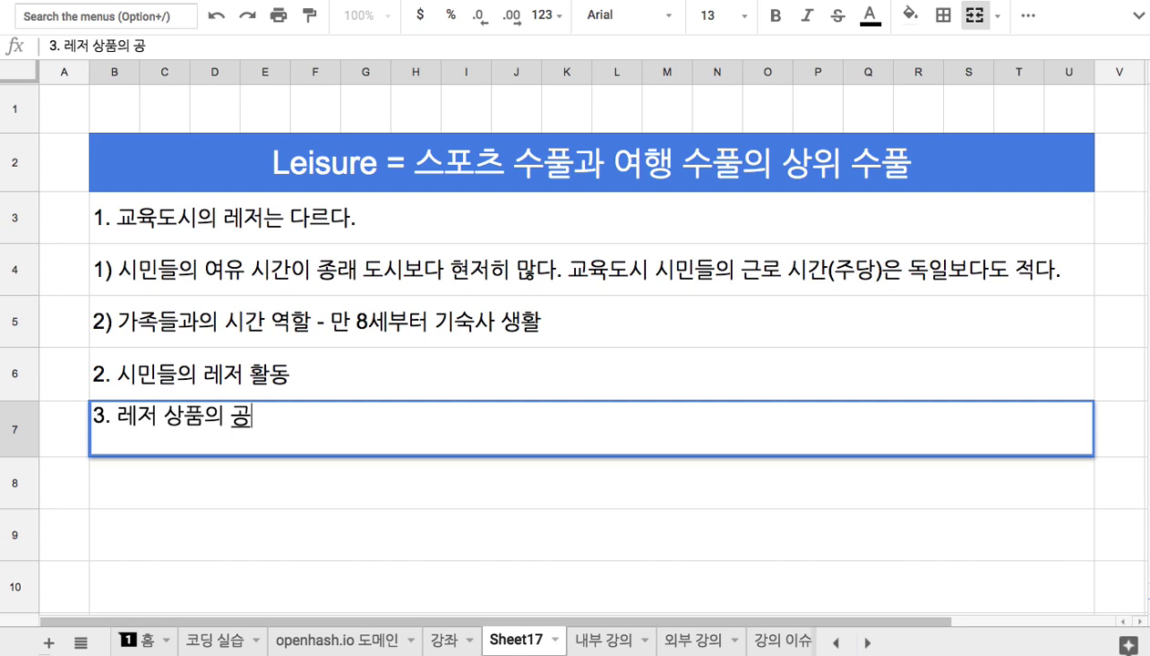
pyautogui.write('급 정책을 수립')
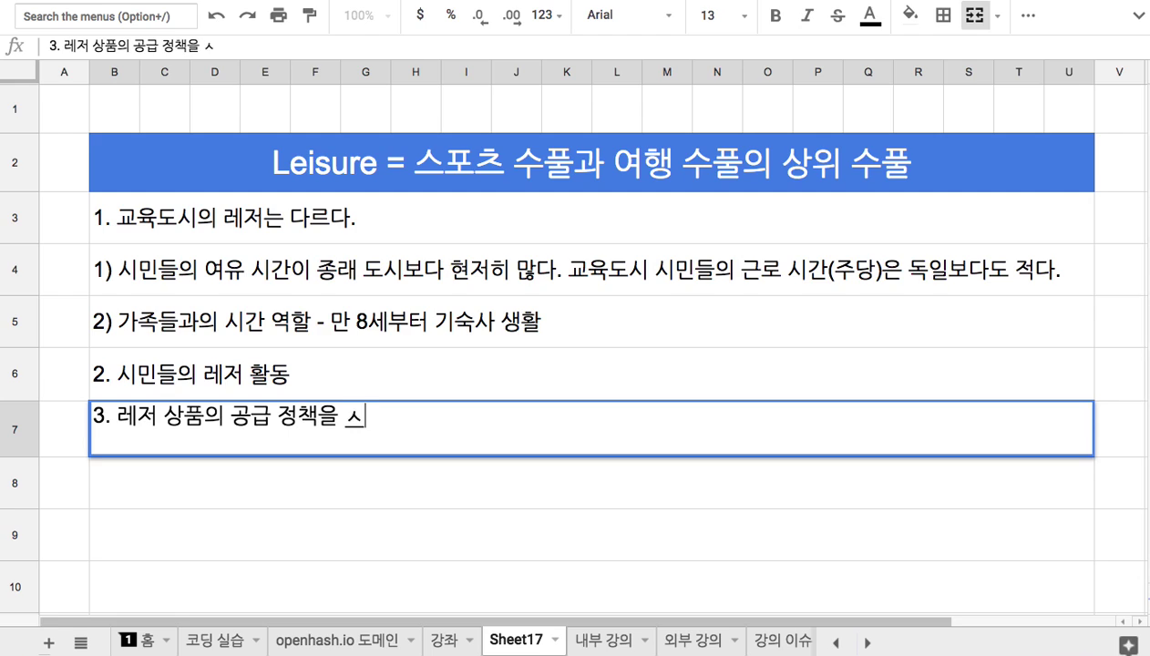
pyautogui.write('하고, 공급자에 대한 ')
pyautogui.write('보')
pyautogui.write('상 방안도')
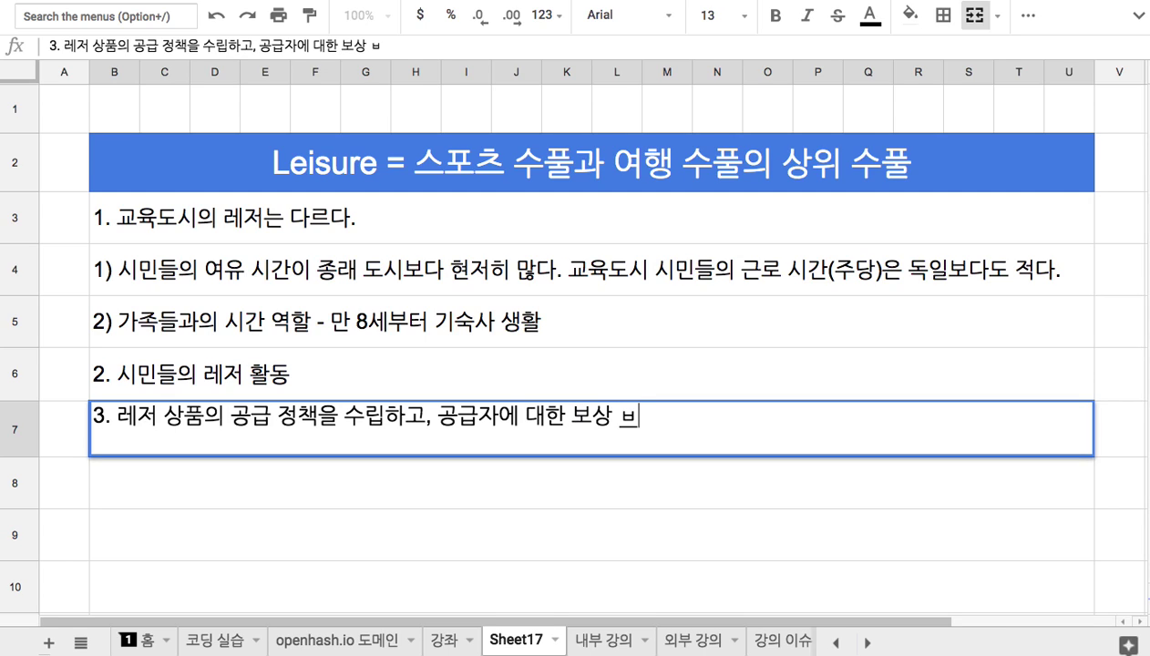
pyautogui.write(' 결정')
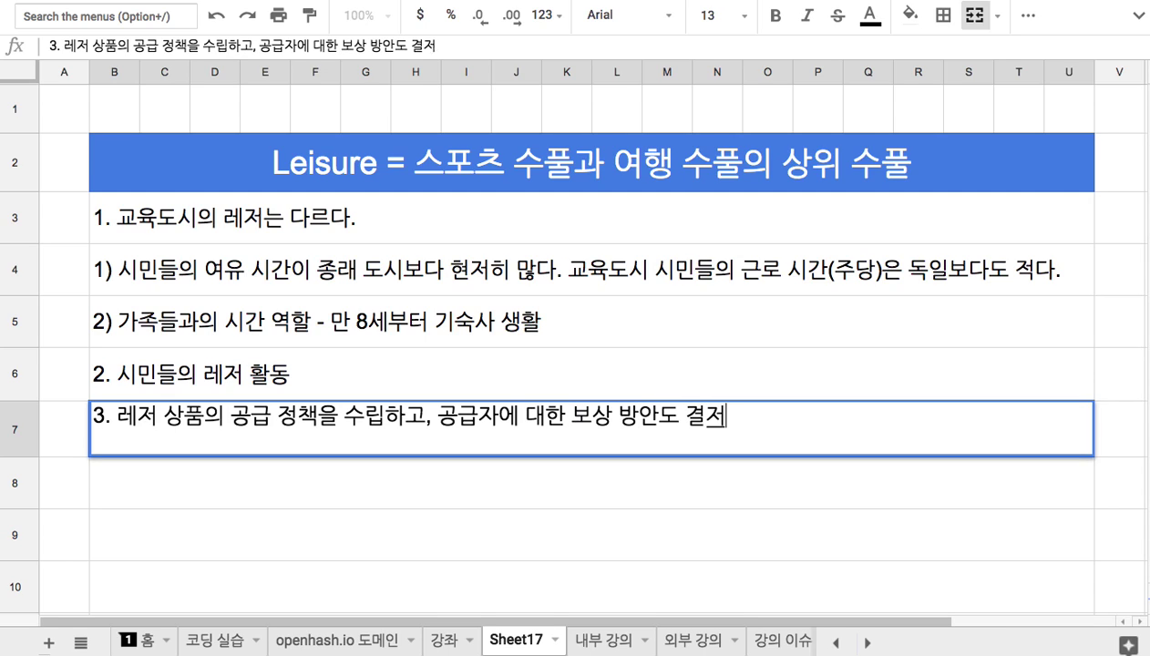